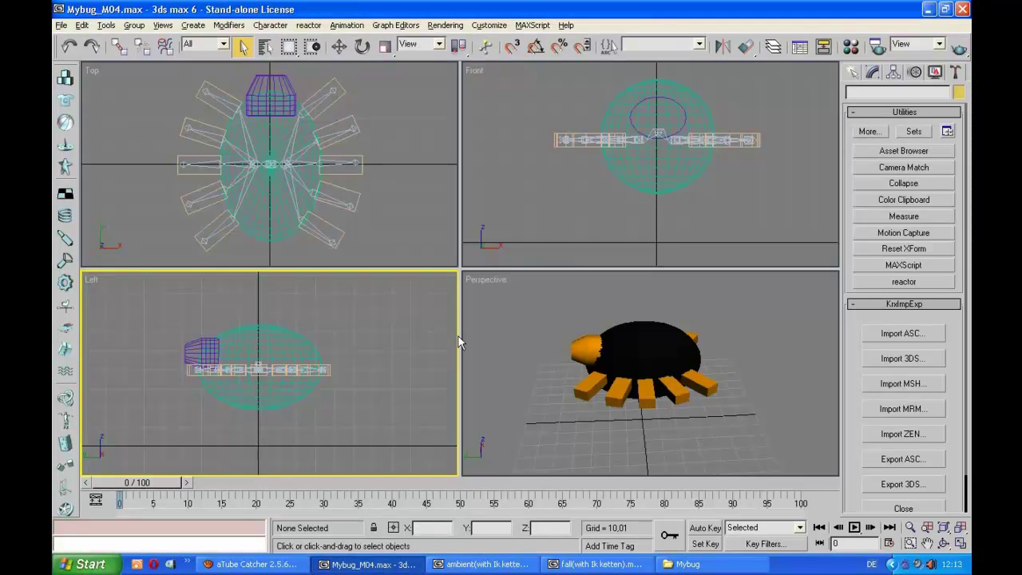
Review the list of scene objects in Mybug_M04.max, down to the zm_ mesh names, without selecting any
left_click(265, 46)
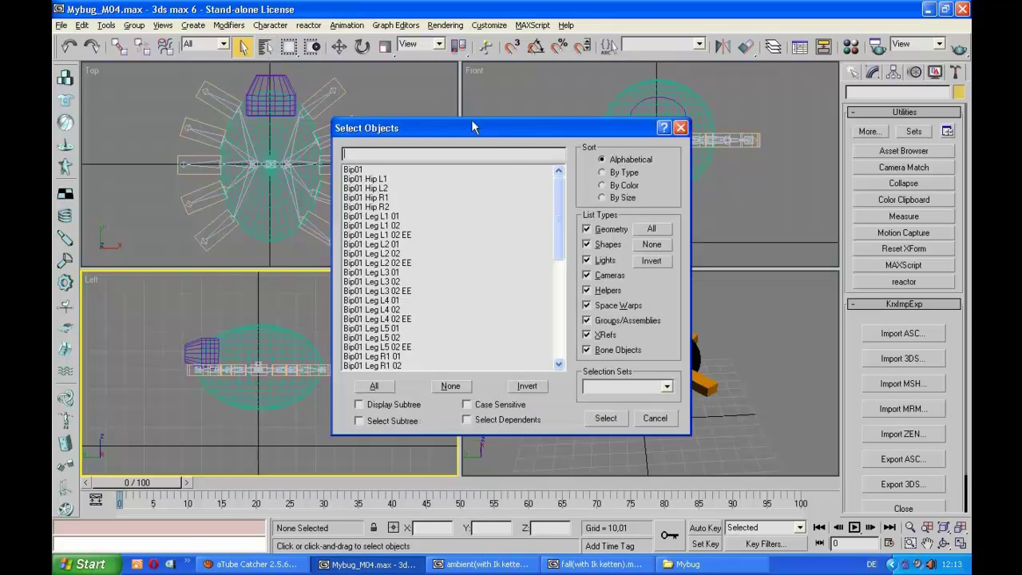
left_click_drag(562, 198, 569, 308)
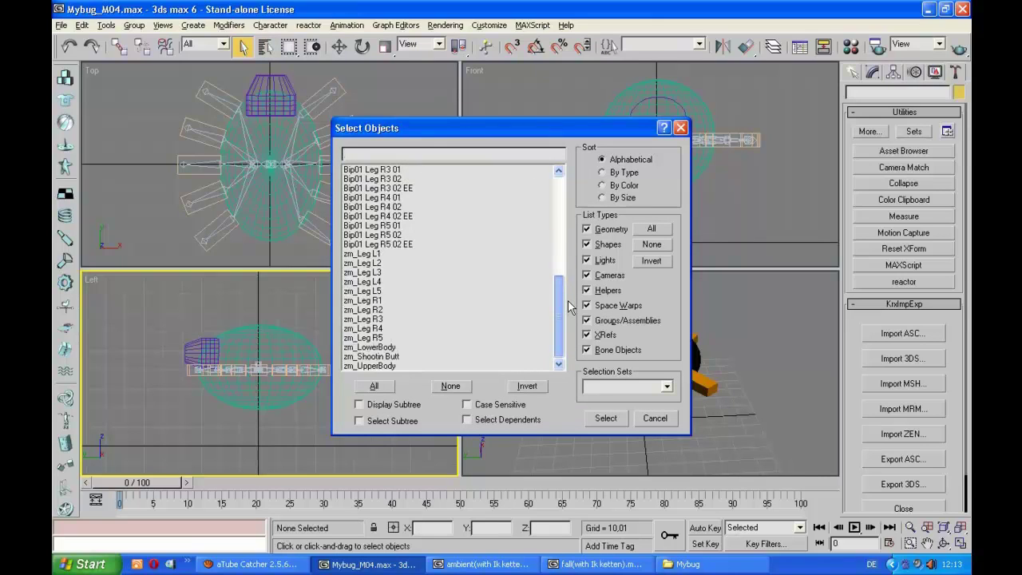
left_click(654, 417)
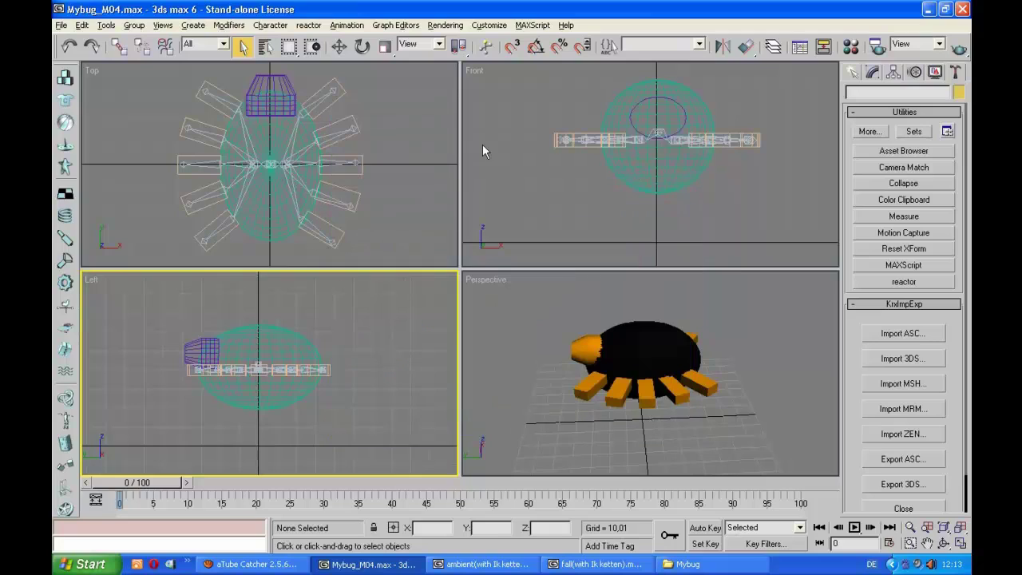
Start exporting the scene to the Desktop as a Kerrax ASCII Model (*.ASC) file named Mug_Body_M04.asc
left_click(62, 26)
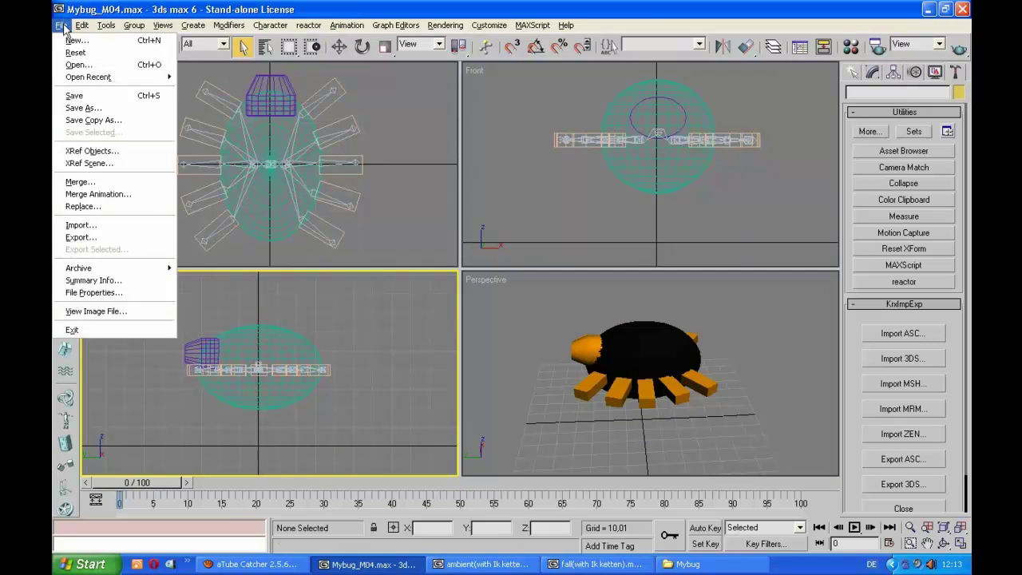
left_click(82, 238)
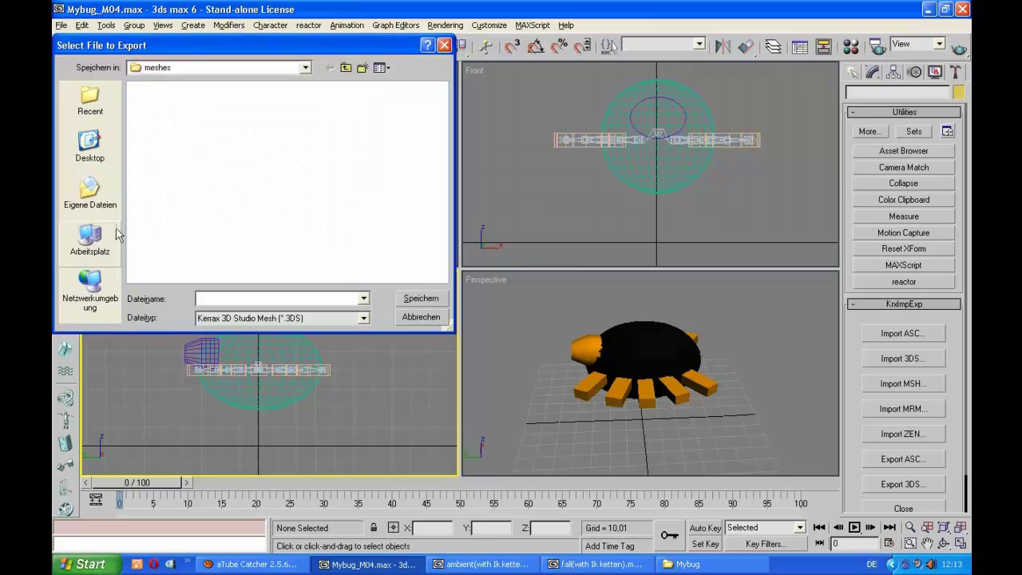
left_click(363, 319)
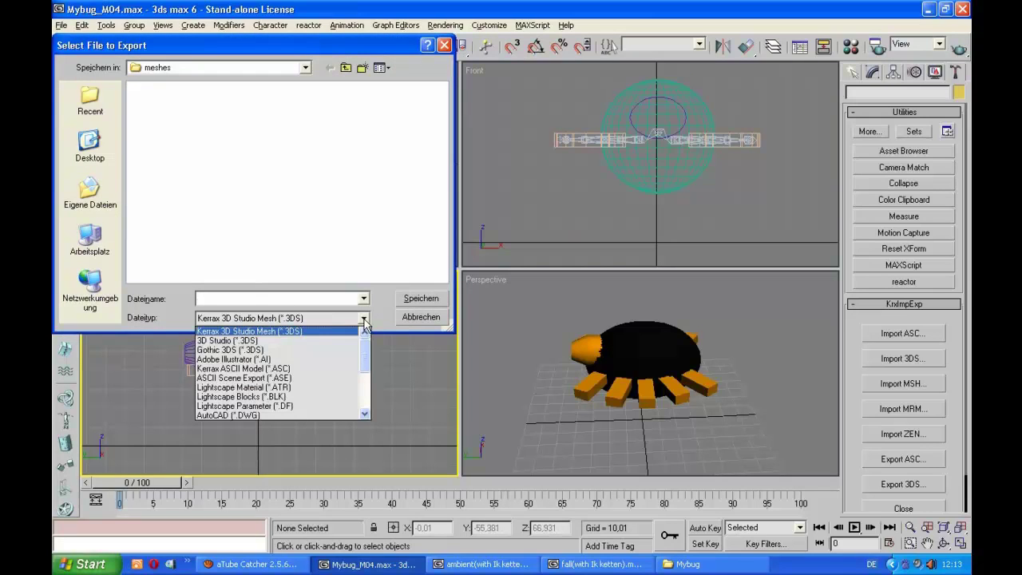
left_click(316, 369)
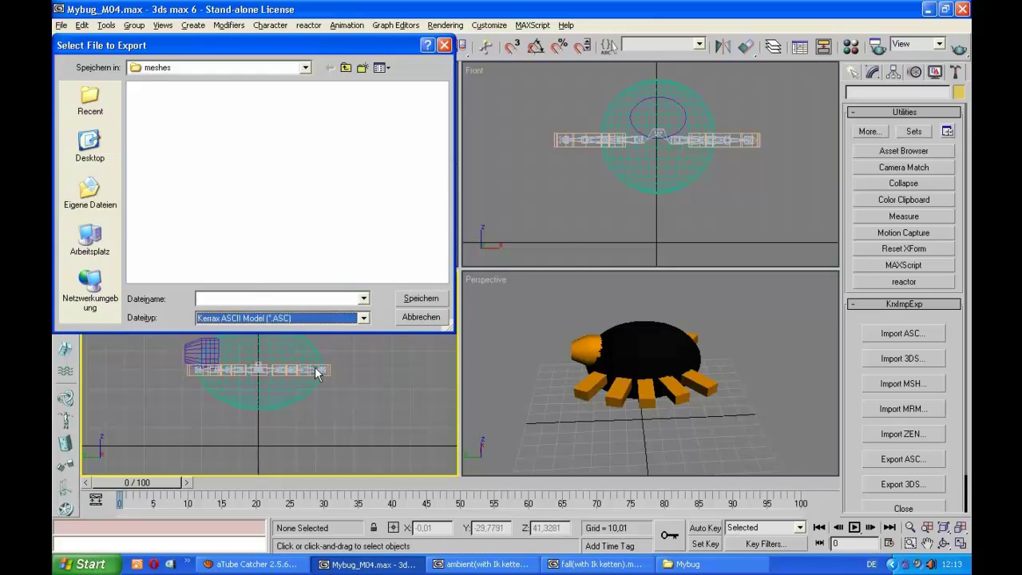
left_click(281, 300)
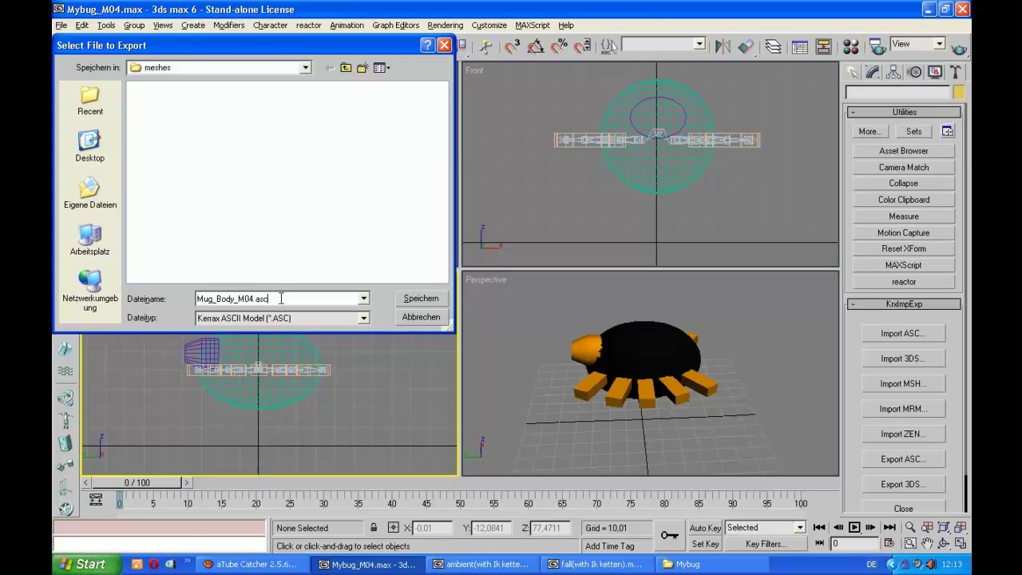
left_click(89, 144)
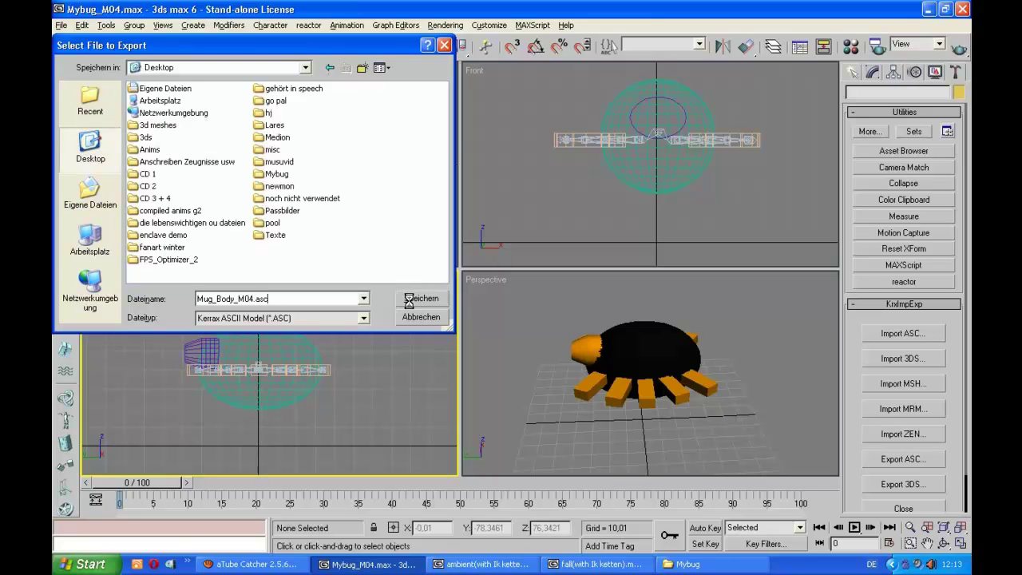
left_click(418, 298)
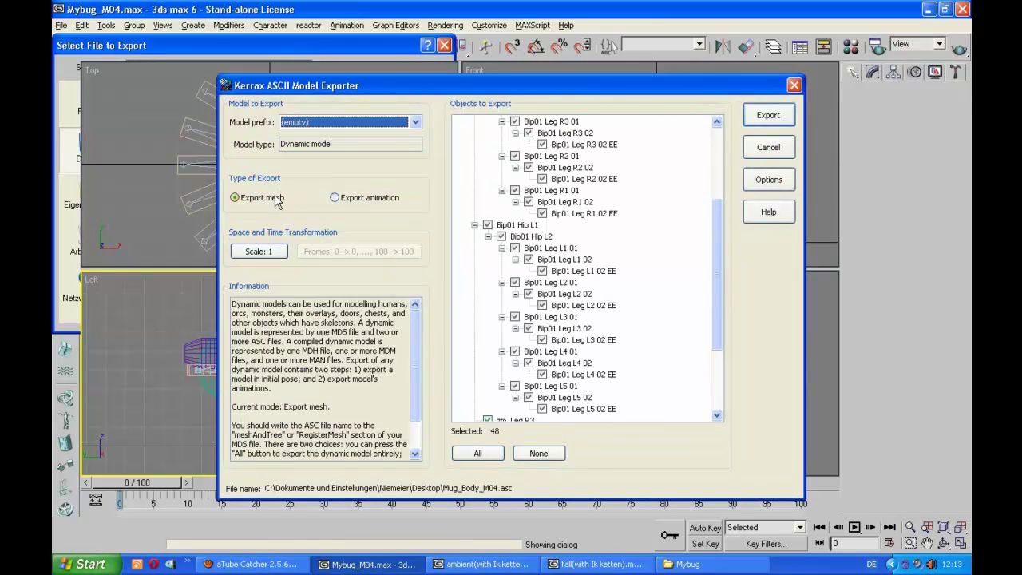
Export the model in mesh mode with all bones and zm_ leg meshes included
left_click(242, 200)
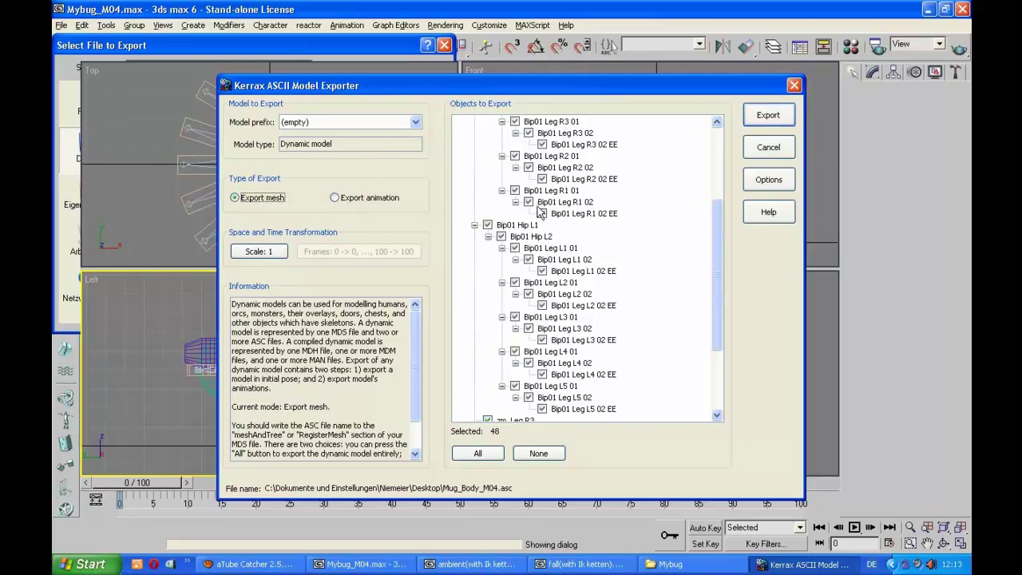
left_click_drag(716, 242, 708, 344)
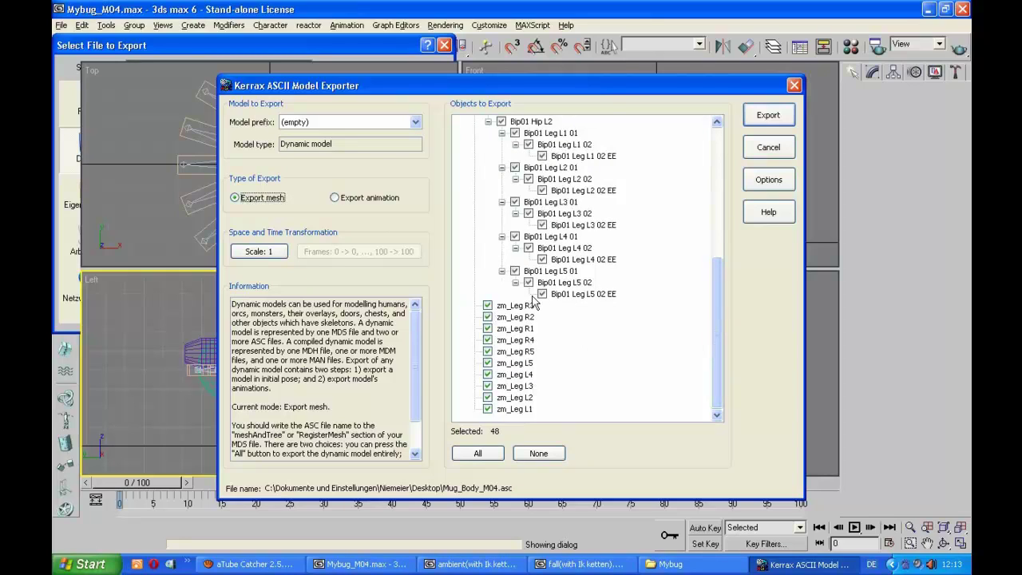
left_click(763, 118)
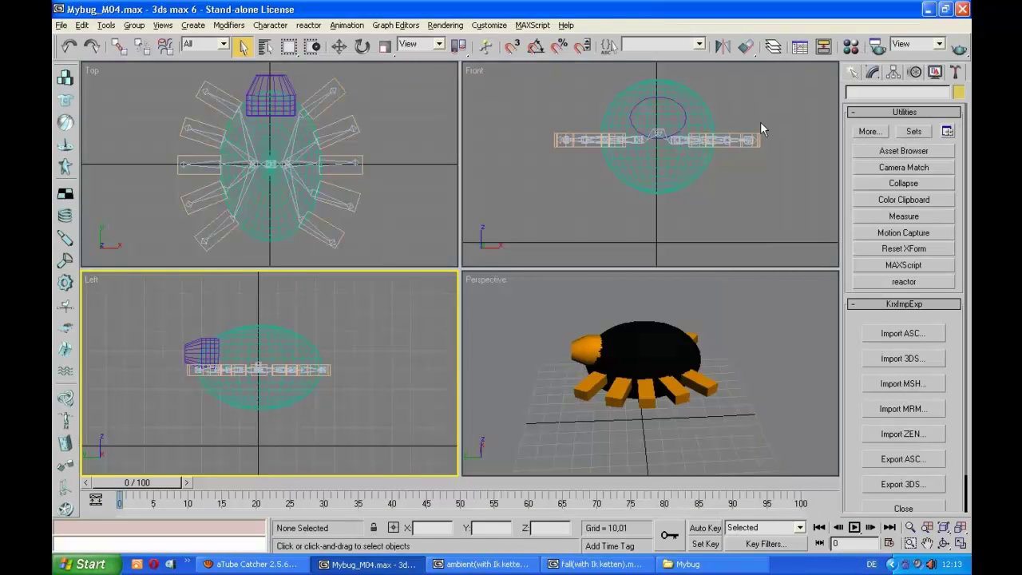
Check the exported file on the desktop, and switch to the 3ds Max window with ambient(with Ik ketten).max
left_click(928, 9)
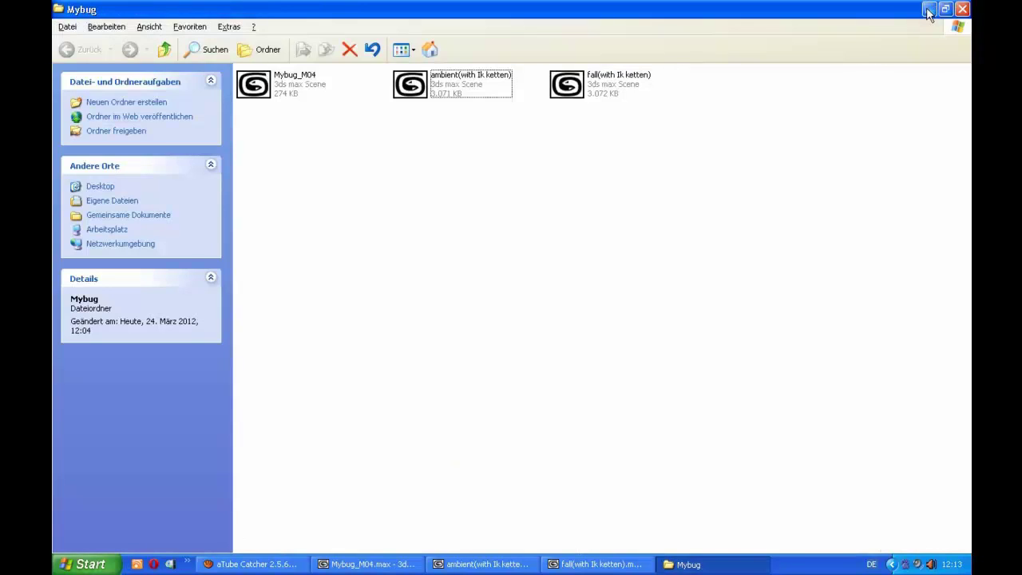
left_click(928, 9)
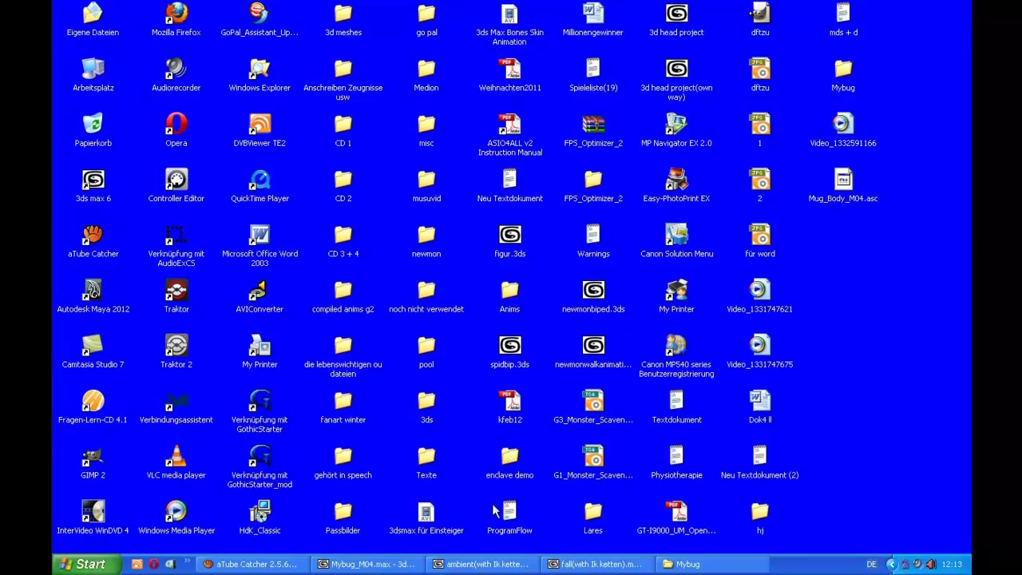
left_click(479, 564)
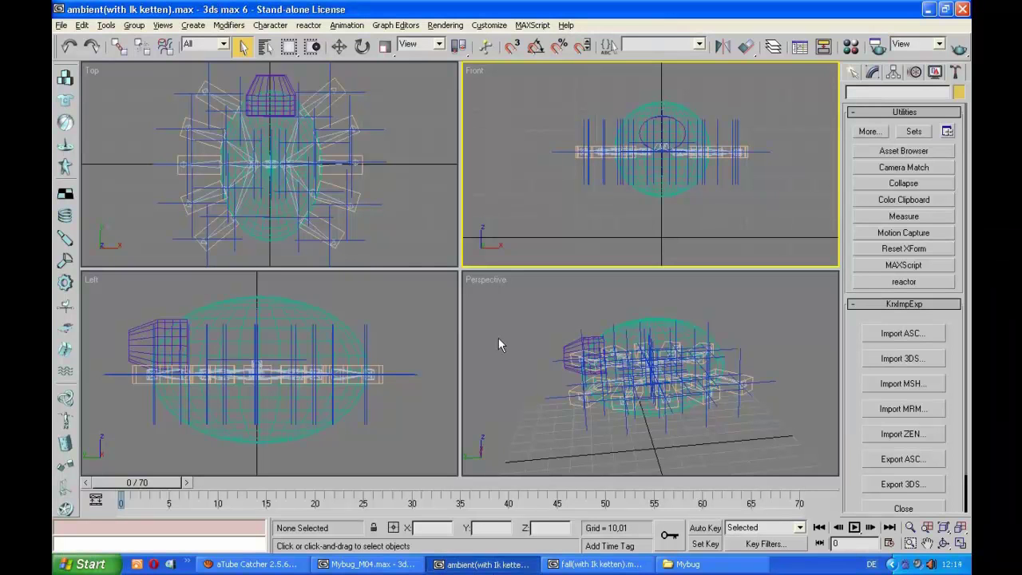
Review the object list of the ambient scene, including its IK chains and zm_ meshes, without selecting any
left_click(265, 48)
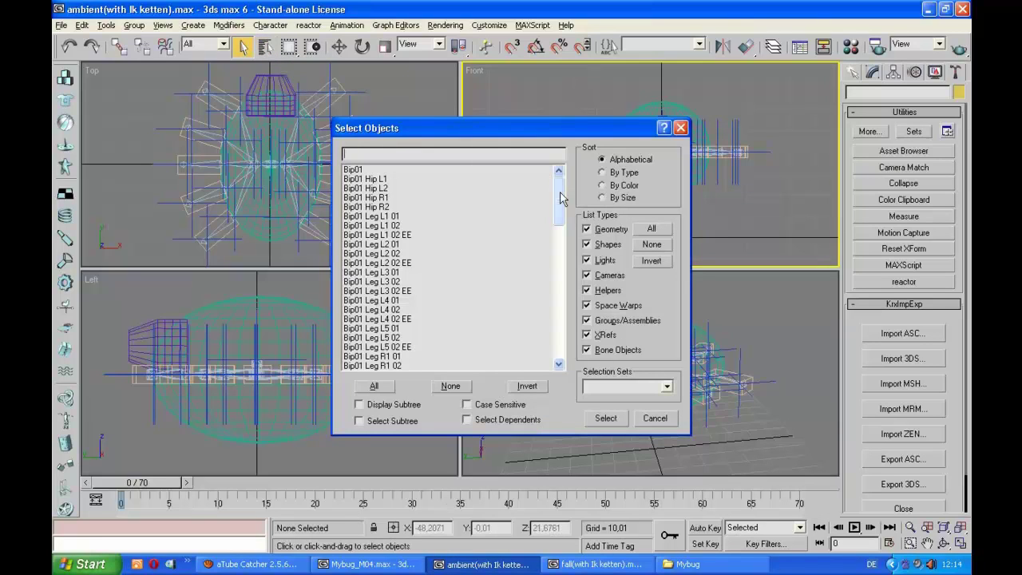
left_click_drag(560, 198, 559, 359)
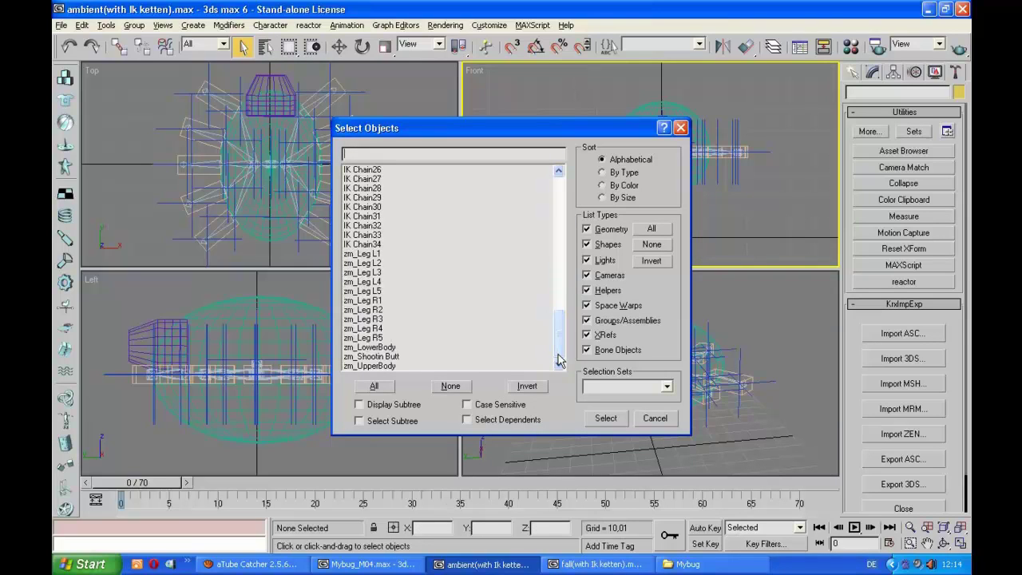
left_click(681, 127)
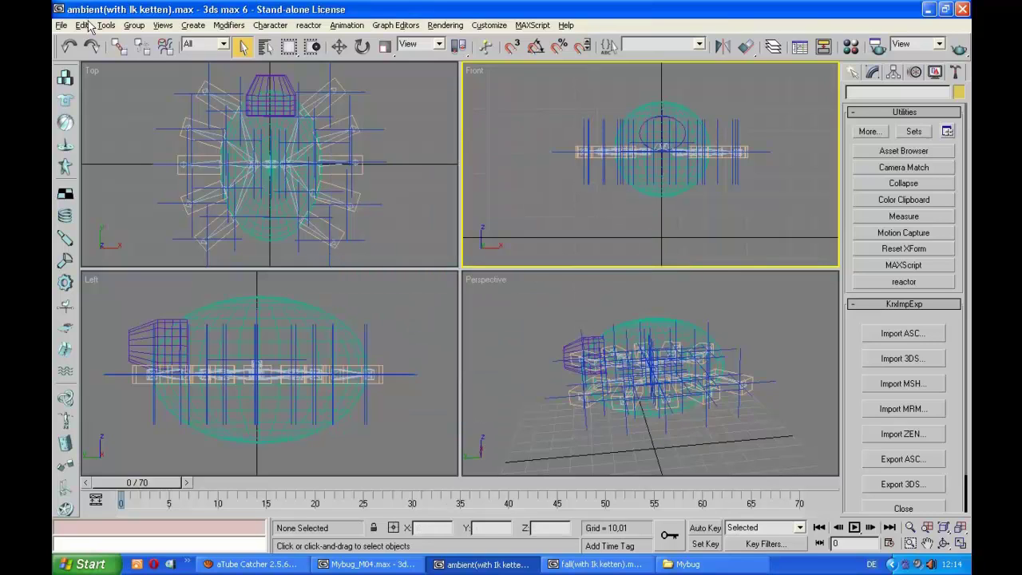
Start exporting the ambient scene to the Desktop as a Kerrax ASCII Model (*.ASC) file named Mug_Amb_M01.asc
left_click(61, 25)
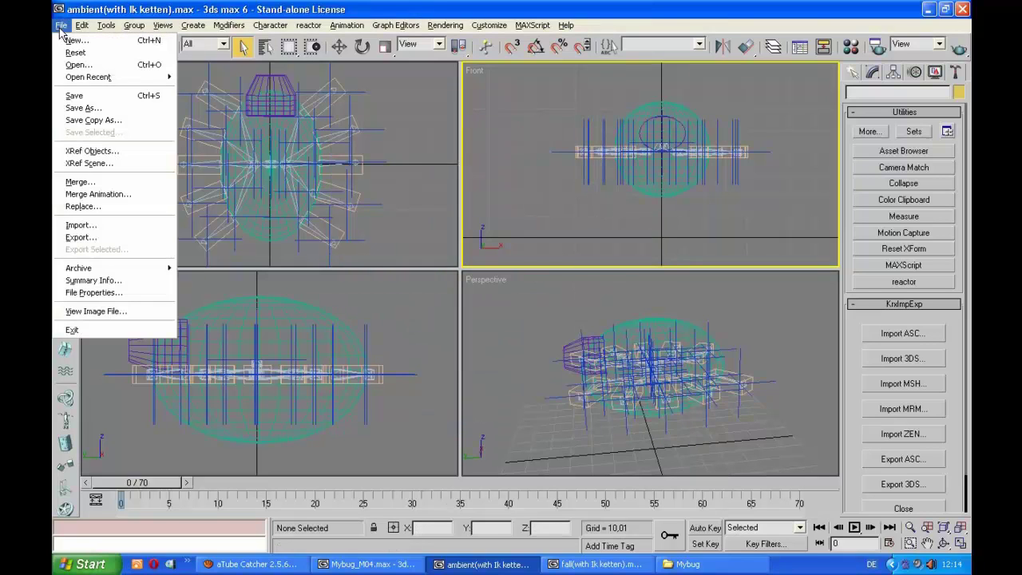
left_click(84, 237)
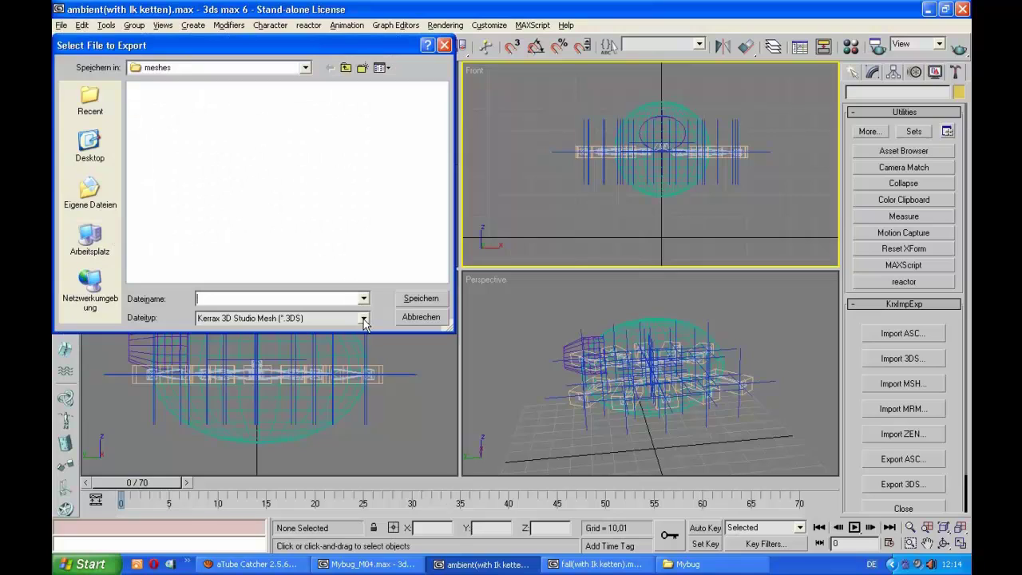
left_click(363, 318)
left_click(322, 372)
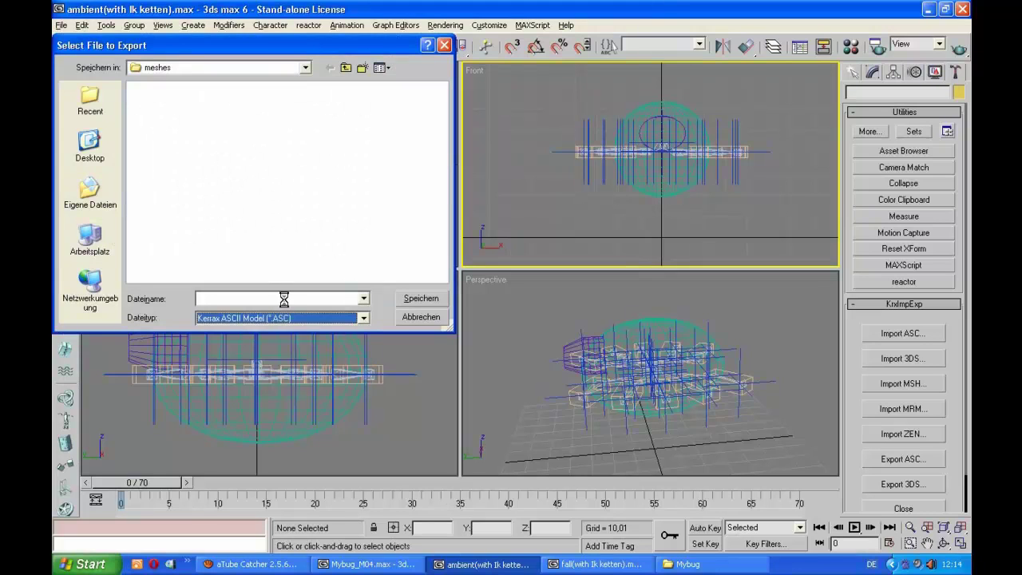
left_click(283, 299)
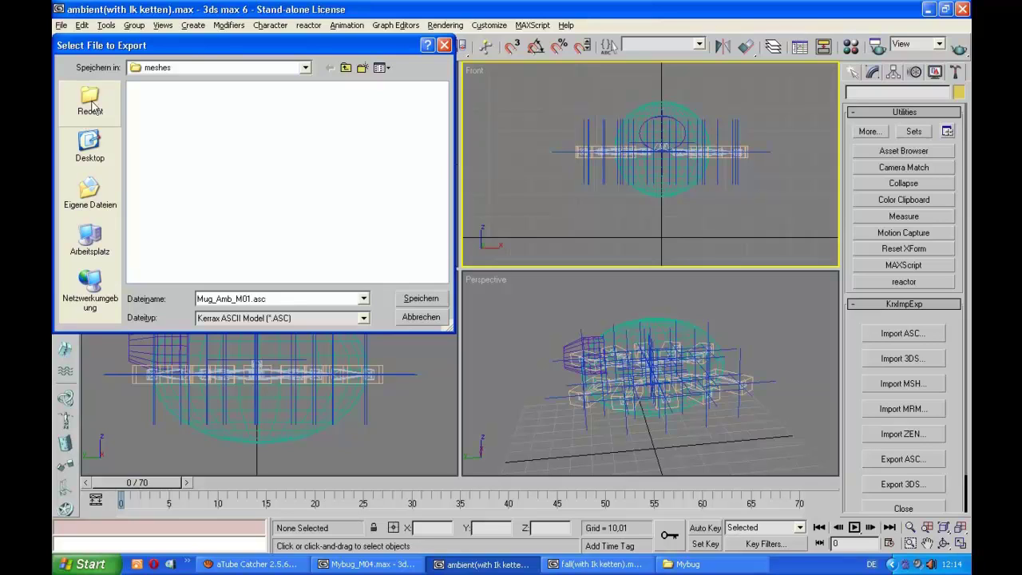
left_click(89, 145)
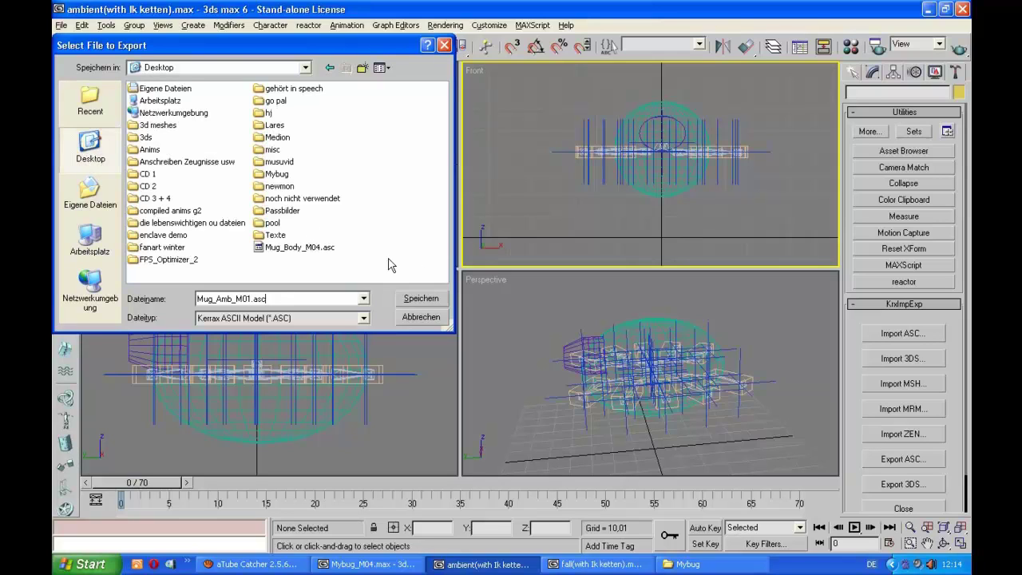
left_click(416, 302)
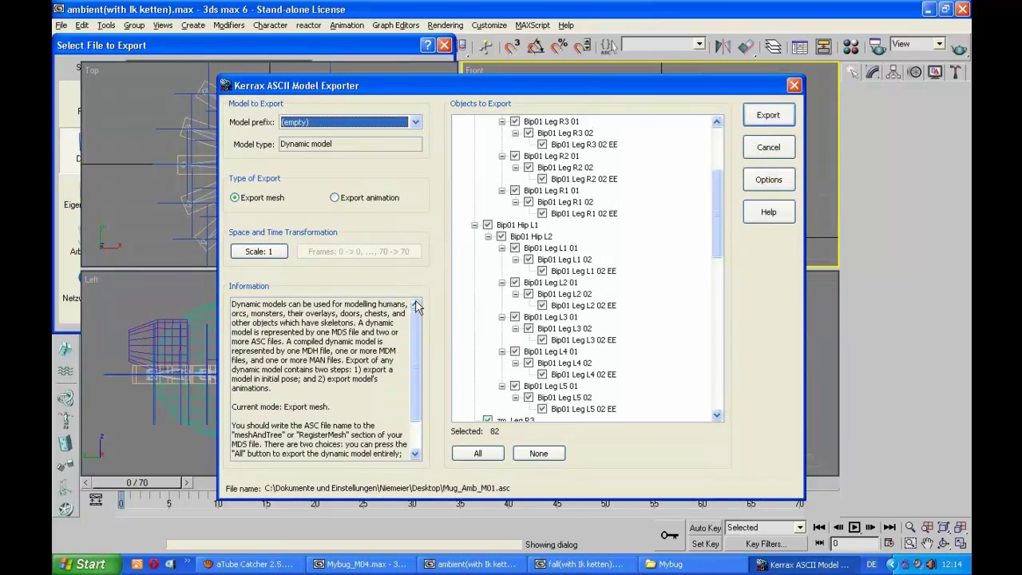
Export the ambient scene as an animation with all bones included, and check the file on the desktop
left_click(335, 198)
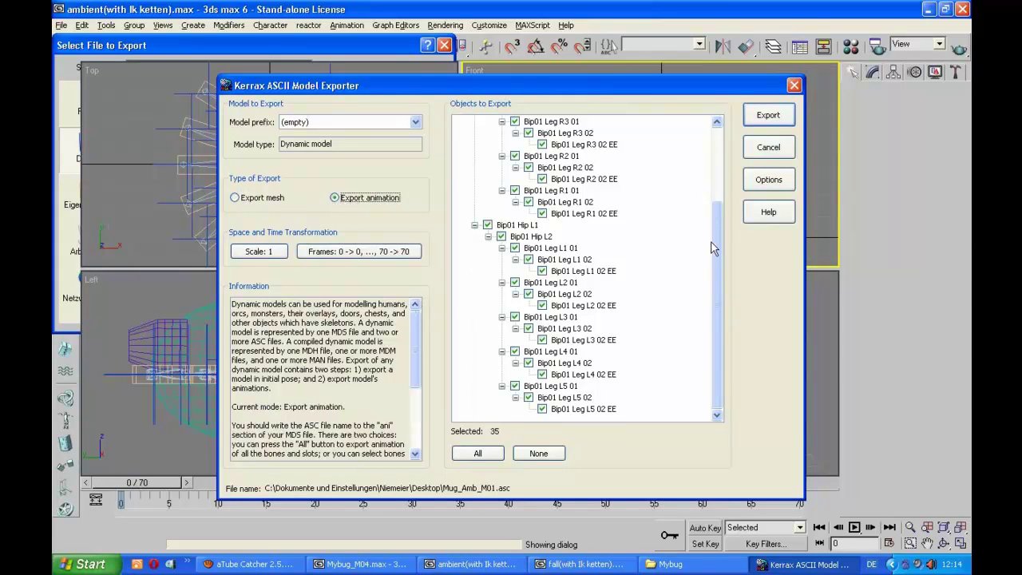
left_click_drag(713, 249, 719, 274)
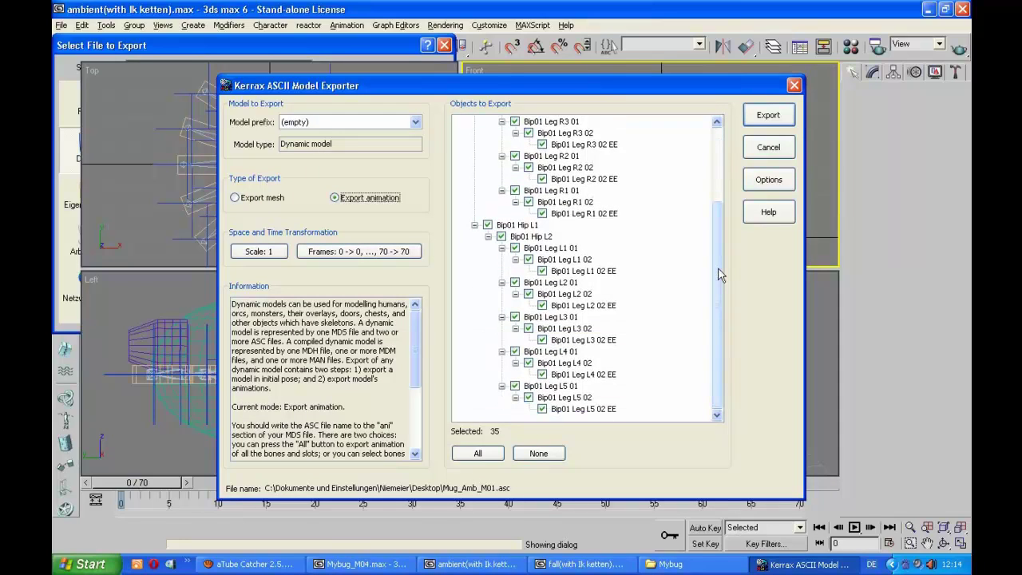
left_click(771, 115)
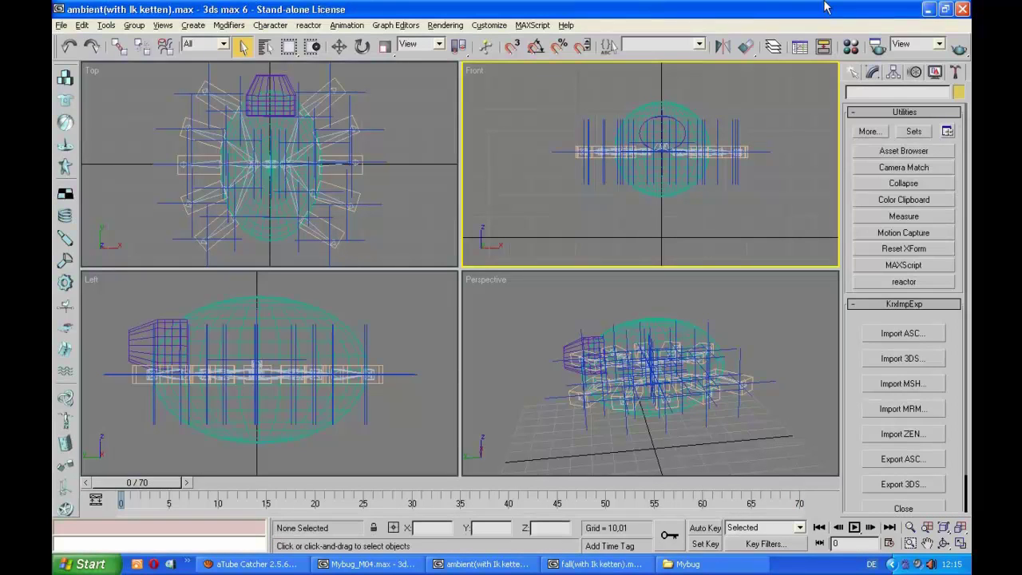
left_click(928, 9)
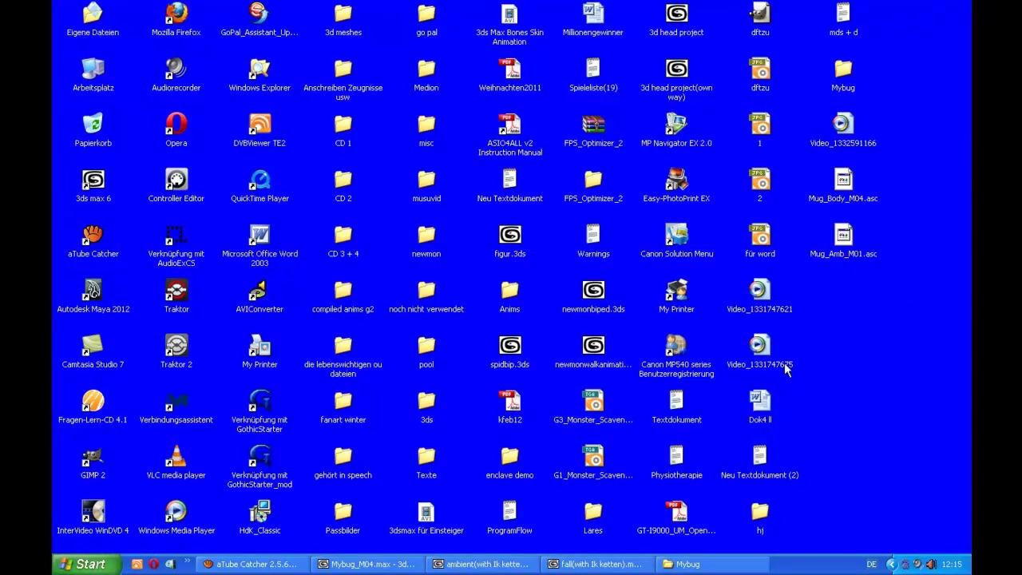
Switch to the fall(with Ik ketten).max scene and start exporting it to the Desktop as a Kerrax ASCII Model (*.ASC) named Mug_Fall_M01.asc
left_click(599, 564)
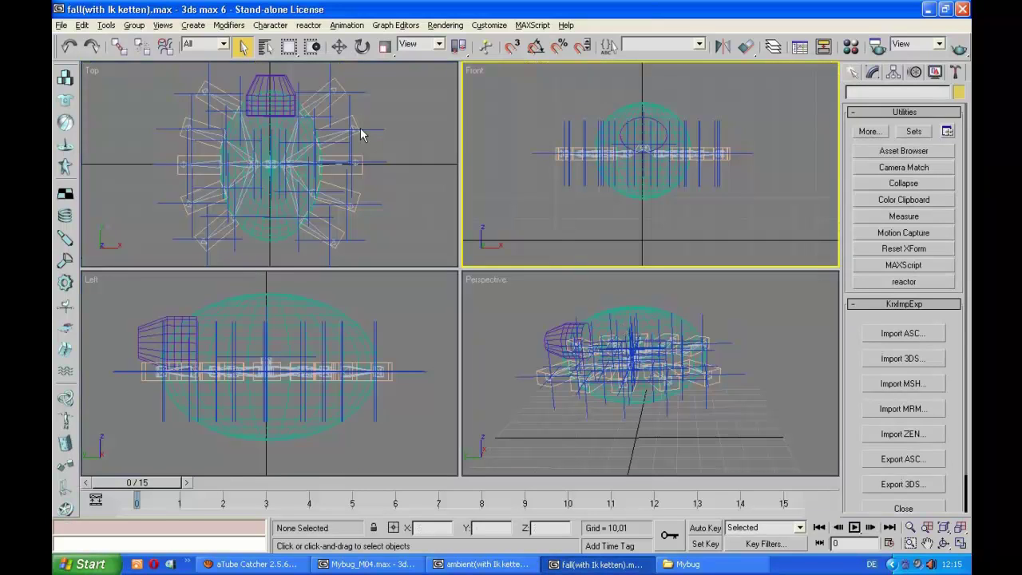
left_click(62, 26)
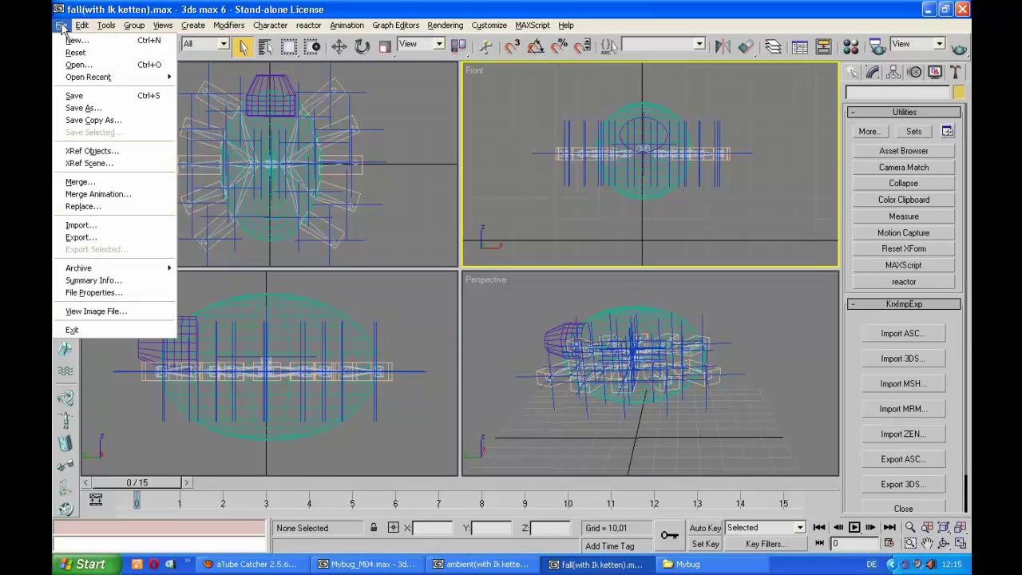
left_click(79, 239)
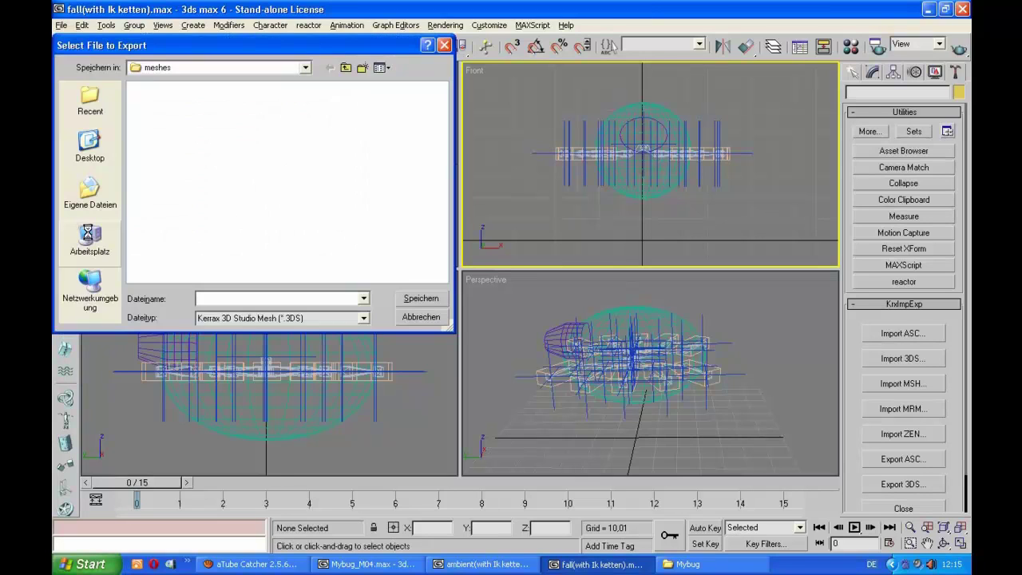
left_click(364, 318)
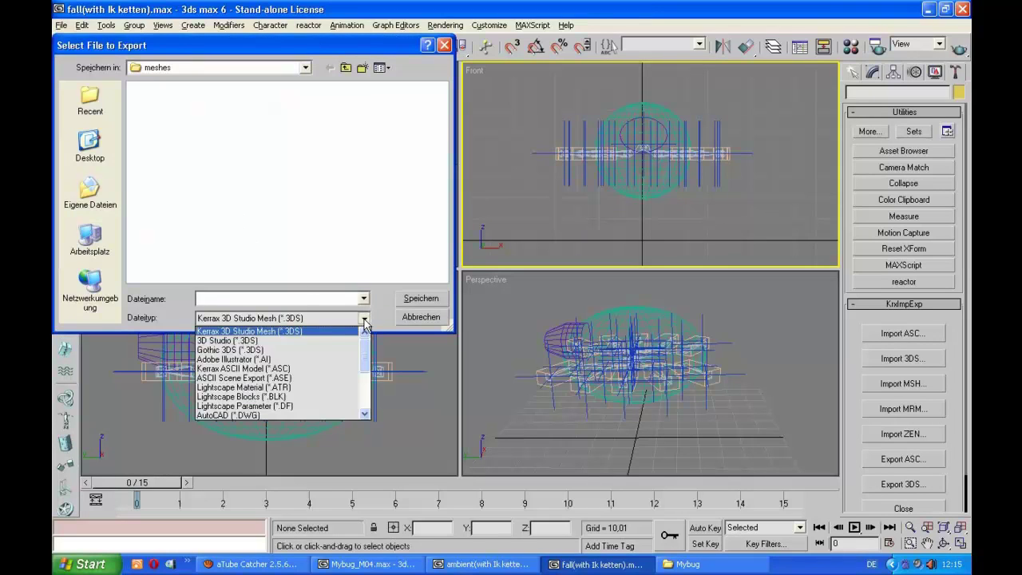
left_click(320, 377)
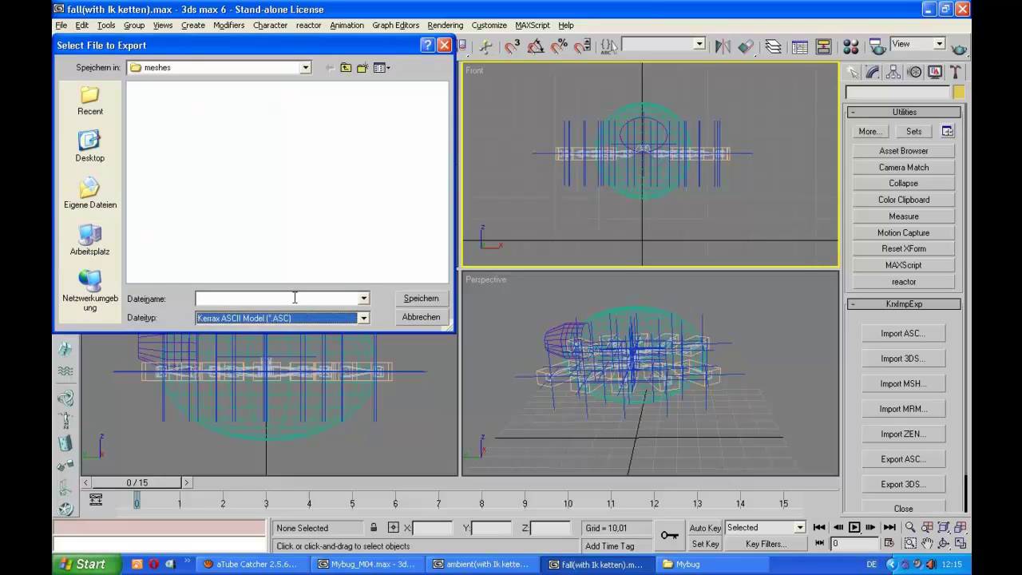
left_click(295, 298)
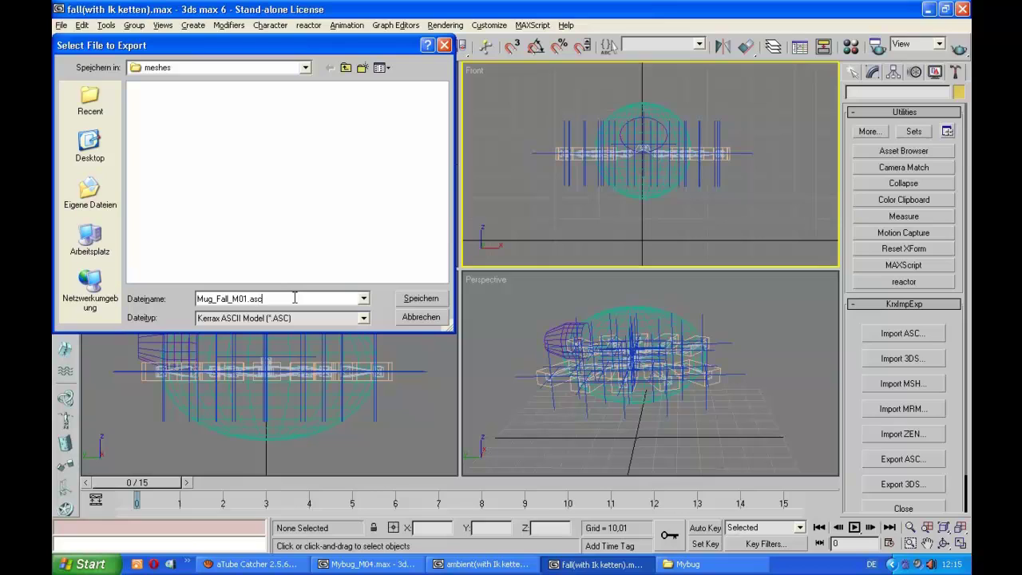
left_click(90, 145)
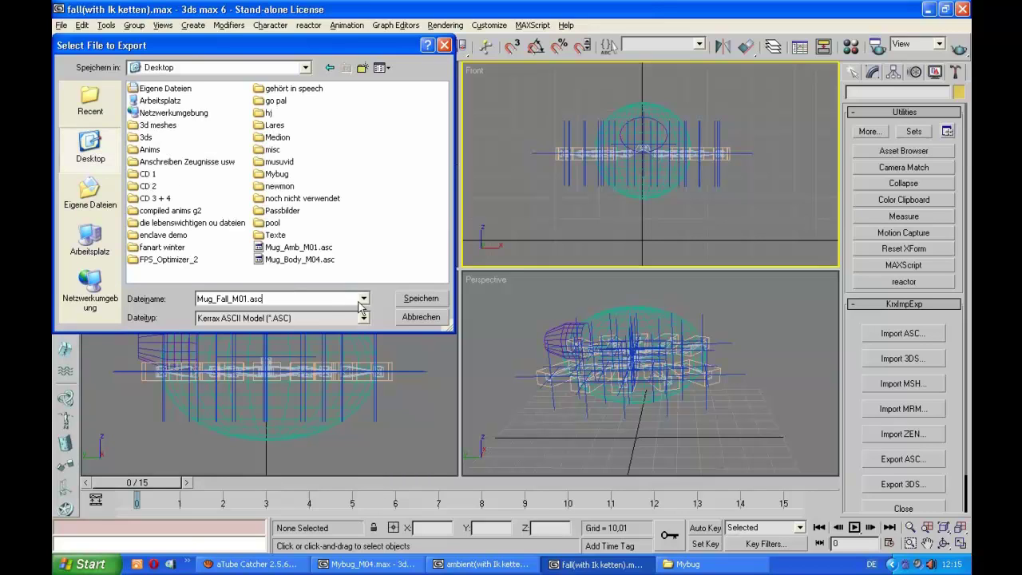
left_click(420, 298)
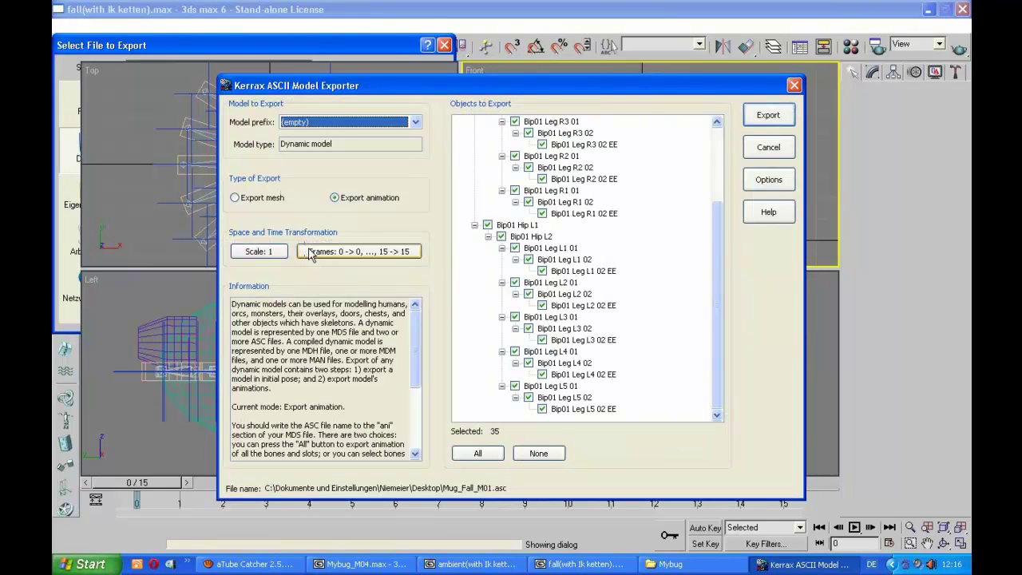
Export the fall scene as an animation with all bones included, keeping scale 1 and frames 0 to 15
left_click(341, 201)
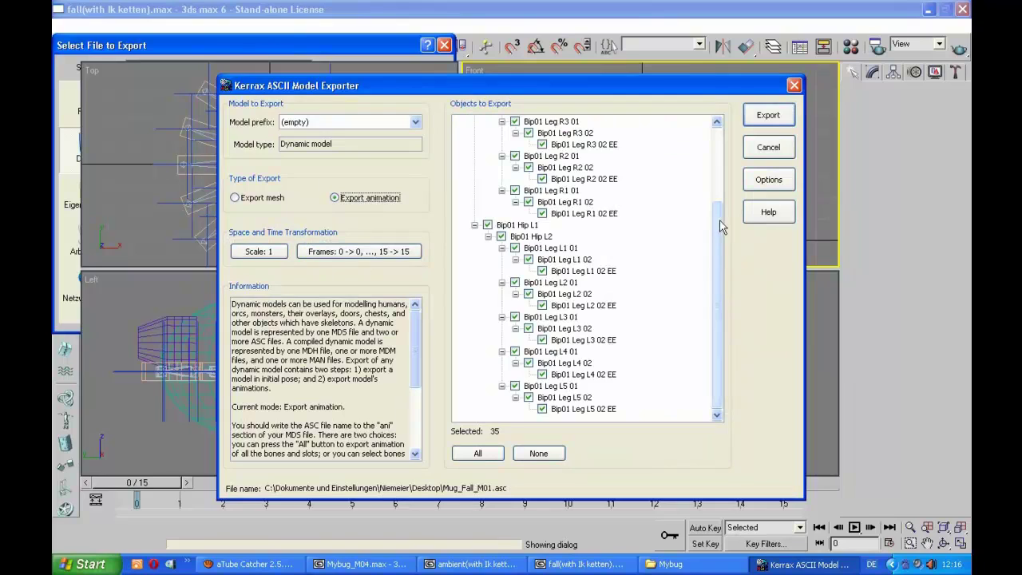
left_click_drag(721, 227, 707, 269)
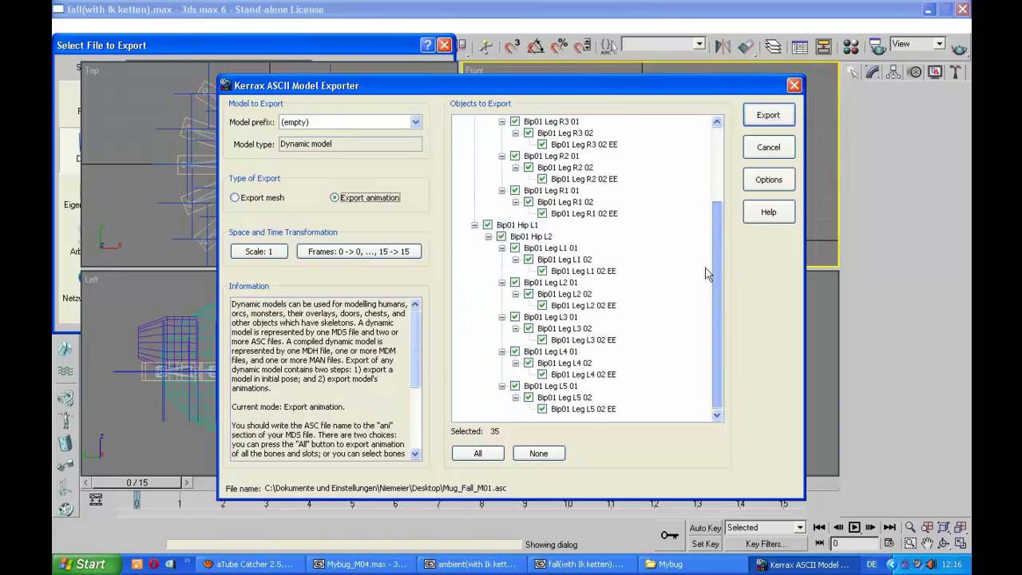
left_click(769, 116)
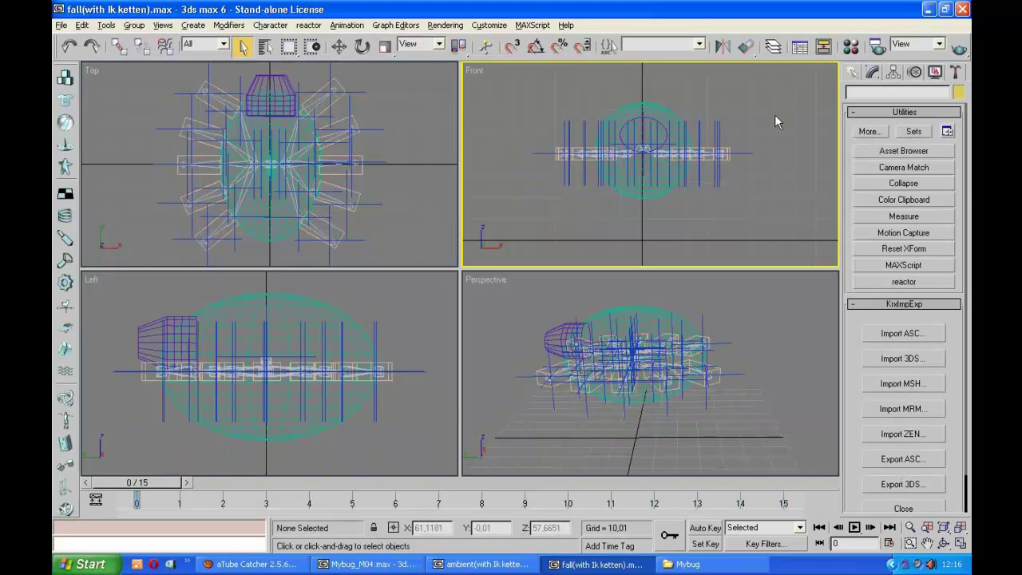
Close the fall, ambient and Mybug_M04 scenes in 3ds Max as well as the open Mybug folder window
left_click(963, 10)
left_click(483, 564)
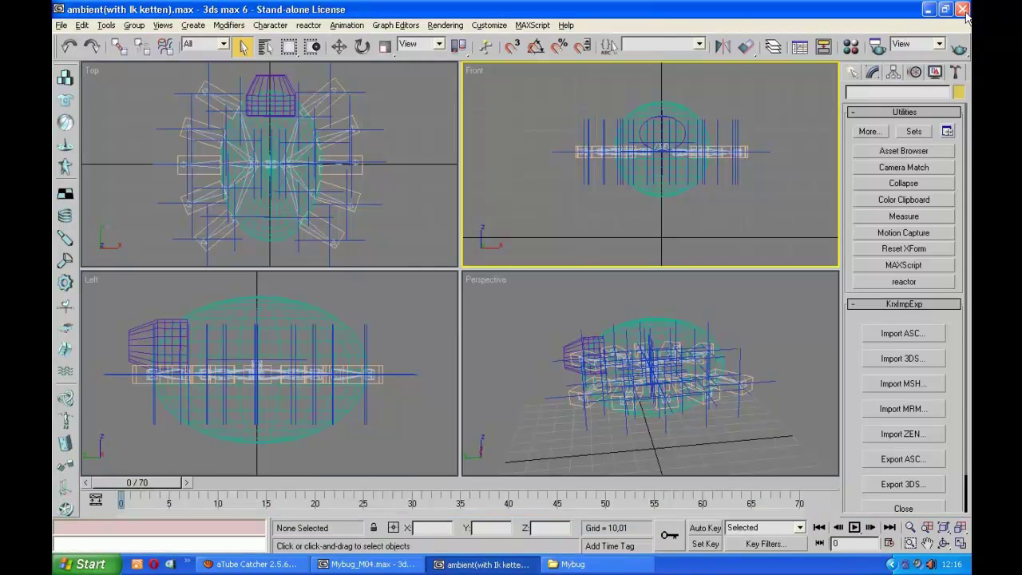
left_click(963, 10)
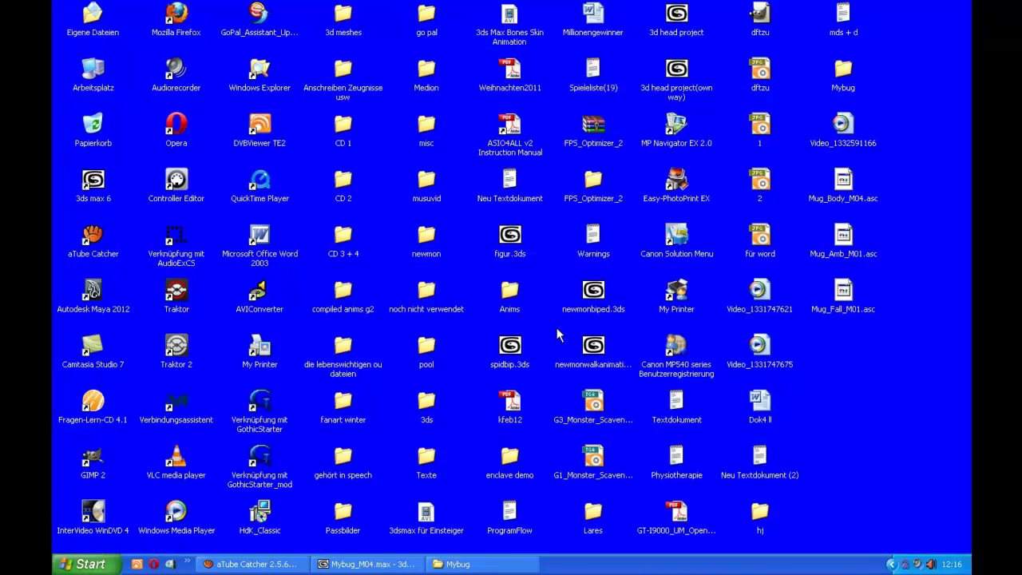
left_click(367, 564)
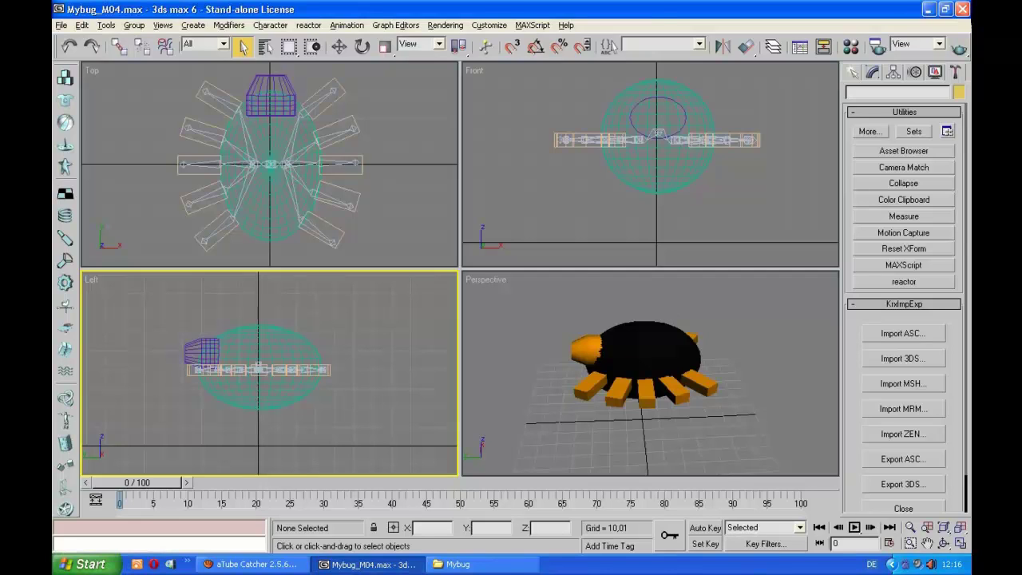
left_click(963, 10)
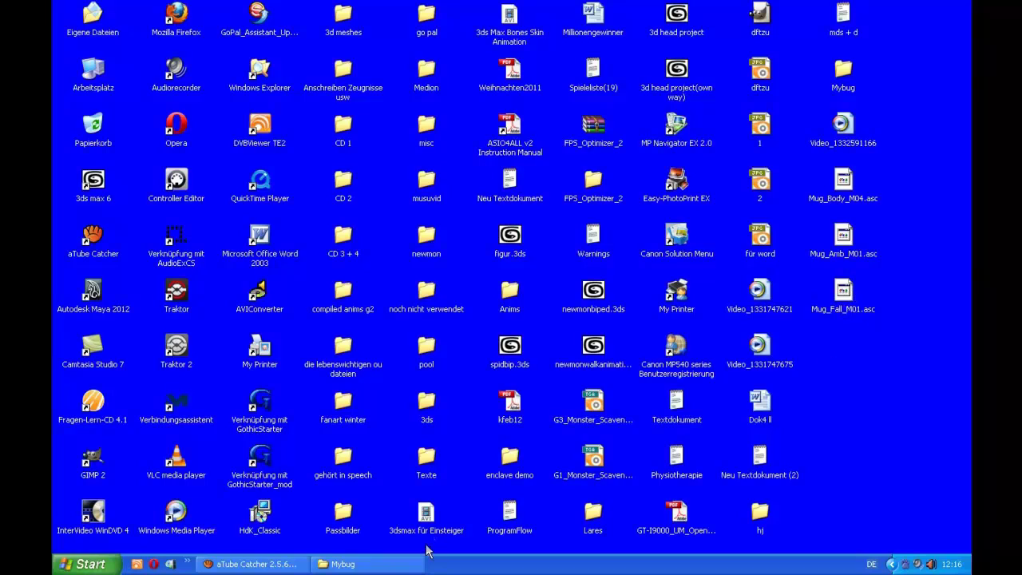
right_click(393, 564)
left_click(416, 556)
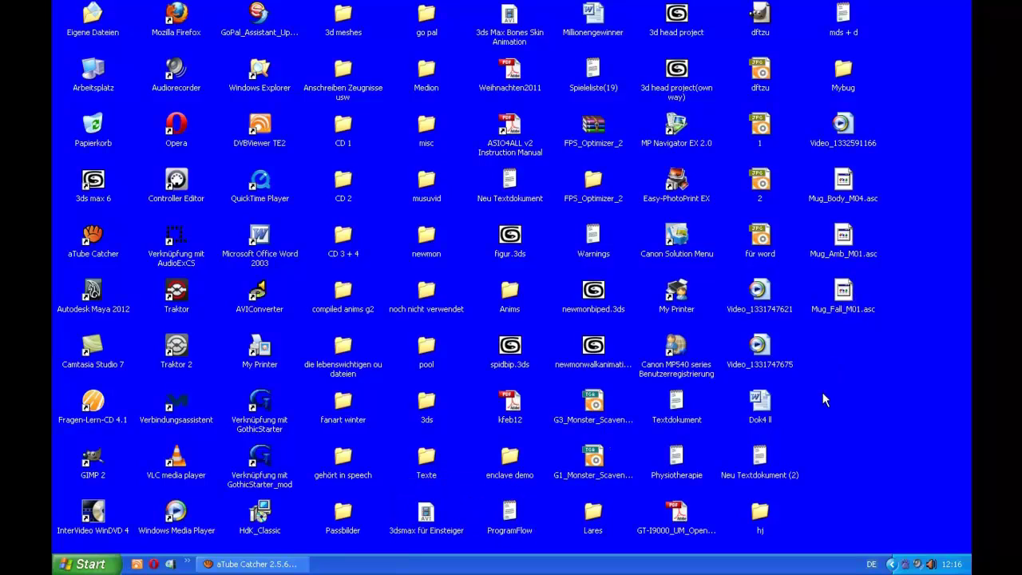
Cut the exported files Mug_Body_M04.asc, Mug_Amb_M01.asc and Mug_Fall_M01.asc from the desktop
left_click_drag(822, 396, 859, 189)
right_click(848, 188)
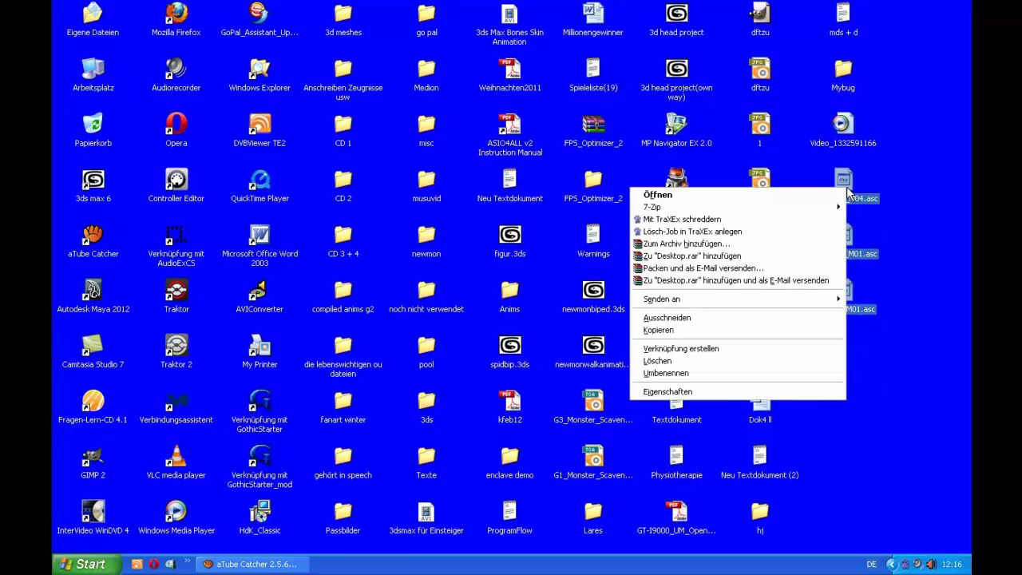
left_click(759, 318)
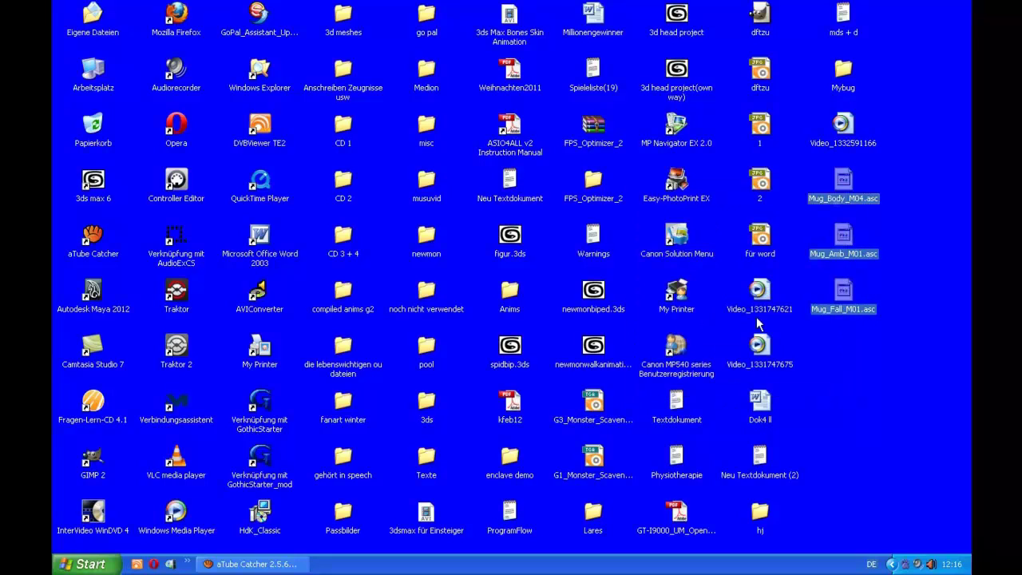
Browse in Windows Explorer to the folder C:\Programme\JoWood\Gothic II Gold\_work\data\Anims
double_click(96, 76)
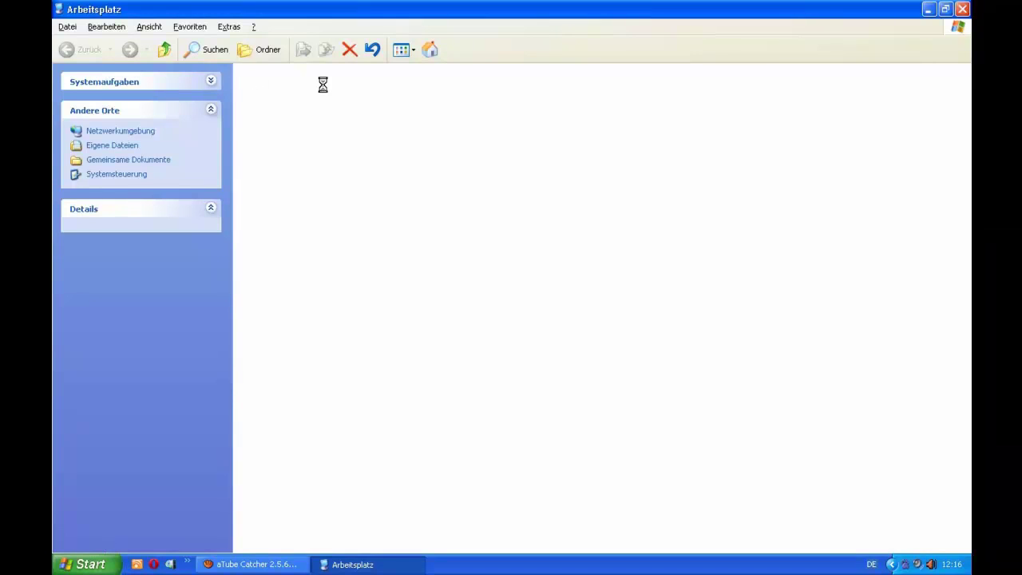
double_click(298, 82)
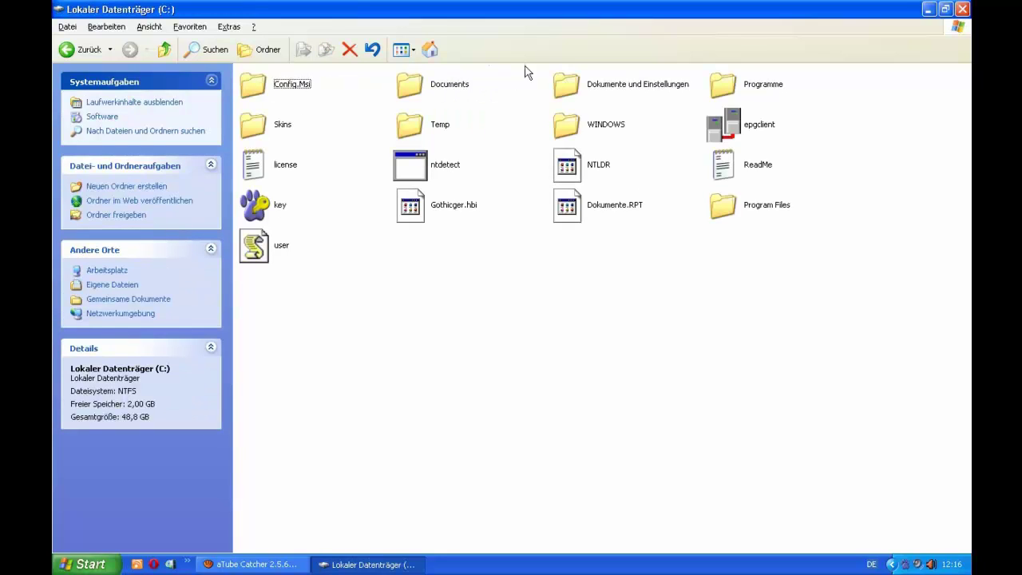
double_click(734, 88)
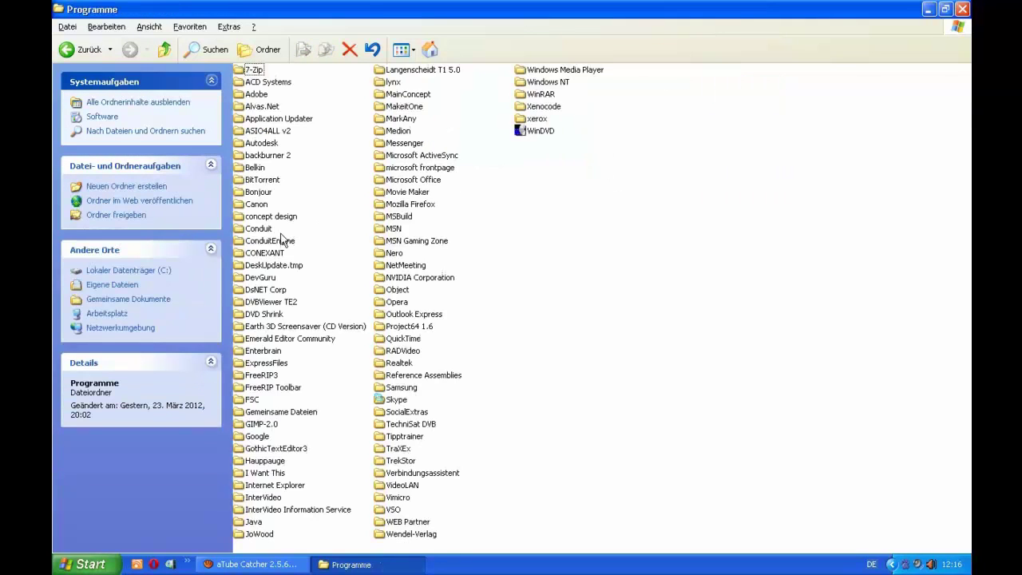
double_click(257, 534)
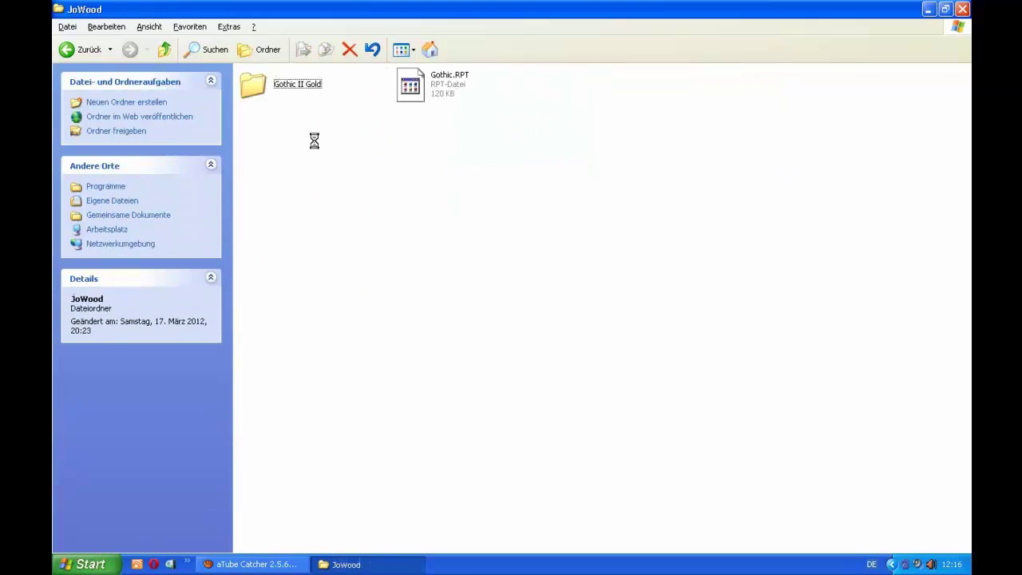
double_click(269, 78)
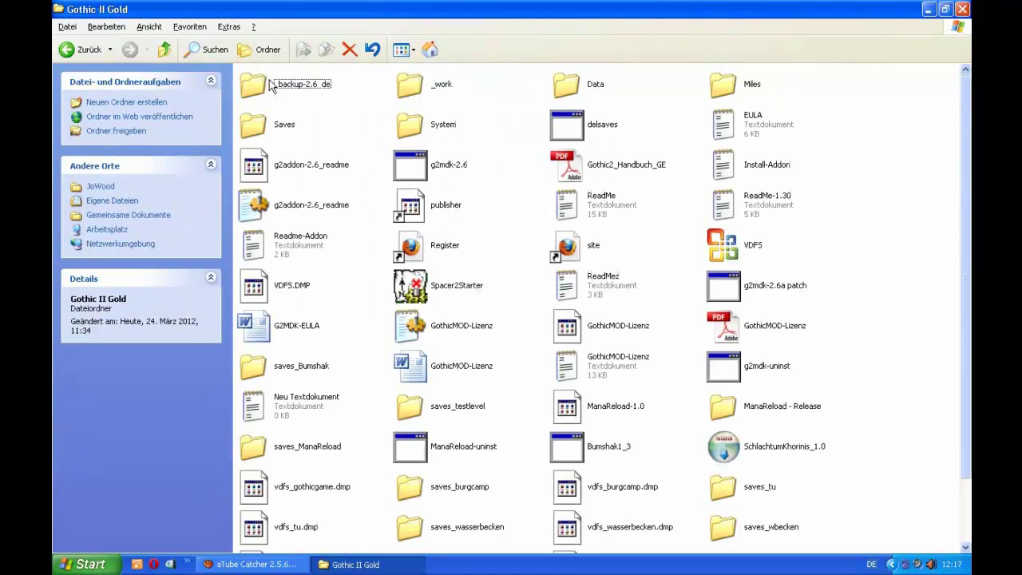
left_click(428, 99)
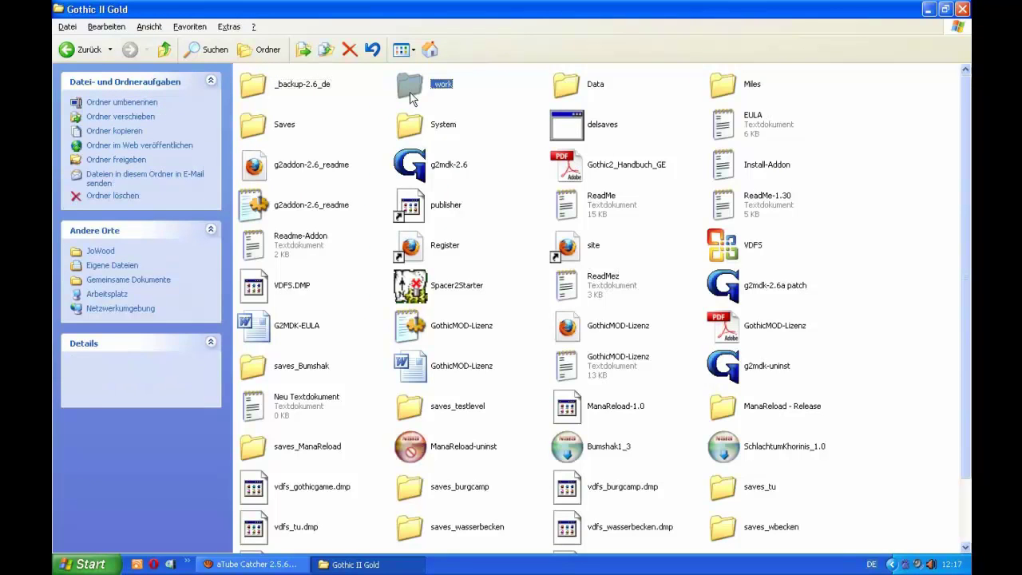
double_click(413, 98)
left_click(276, 86)
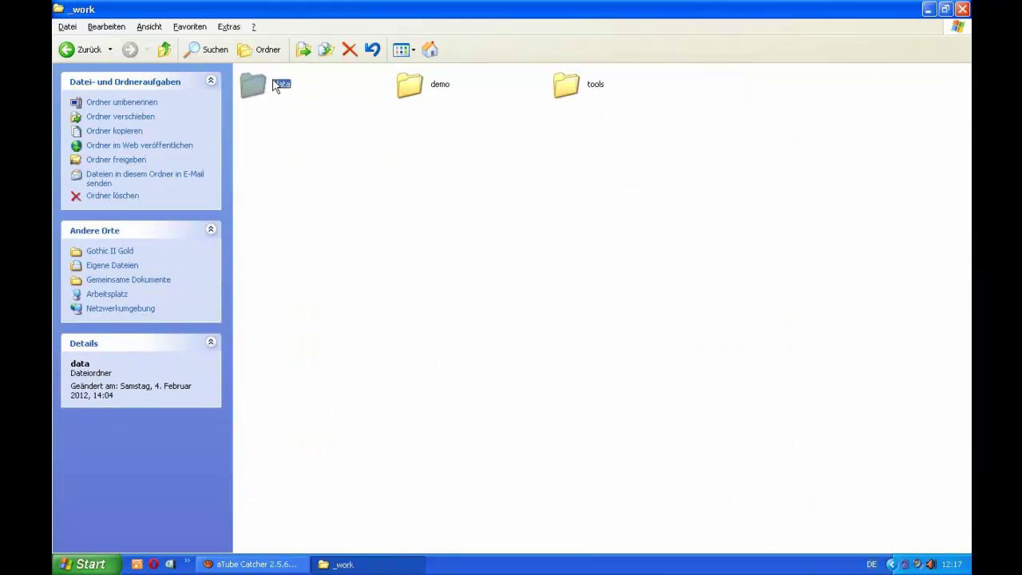
double_click(254, 89)
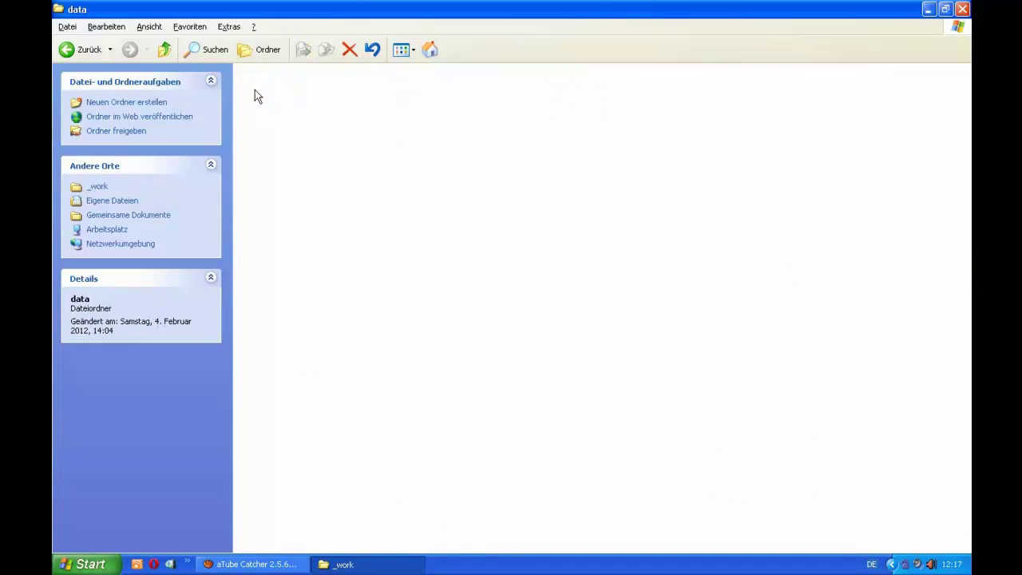
double_click(280, 87)
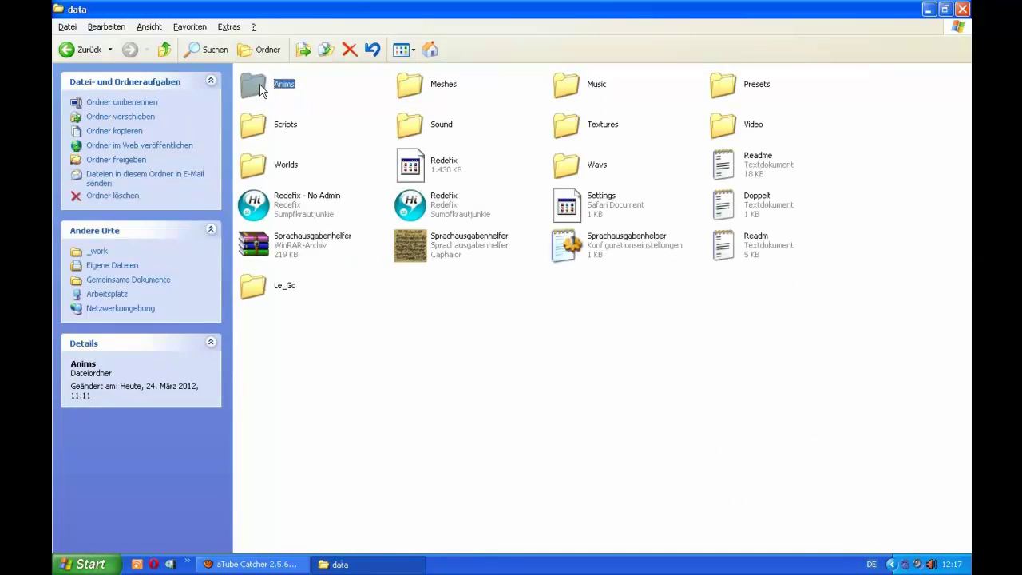
Create a new folder named Mybug in the Anims folder, placed beside the Grahak folder
right_click(567, 541)
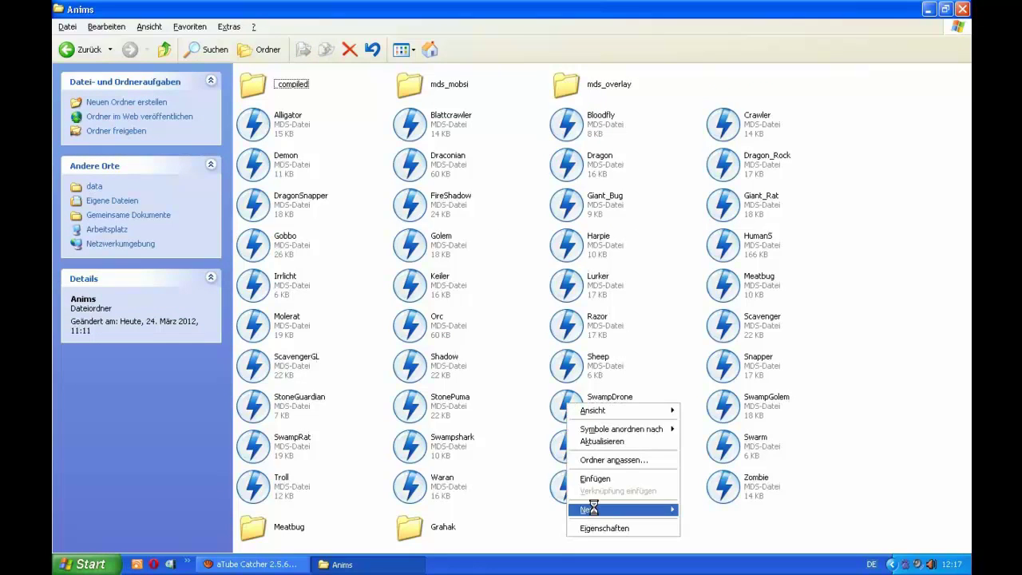
mouse_move(593, 508)
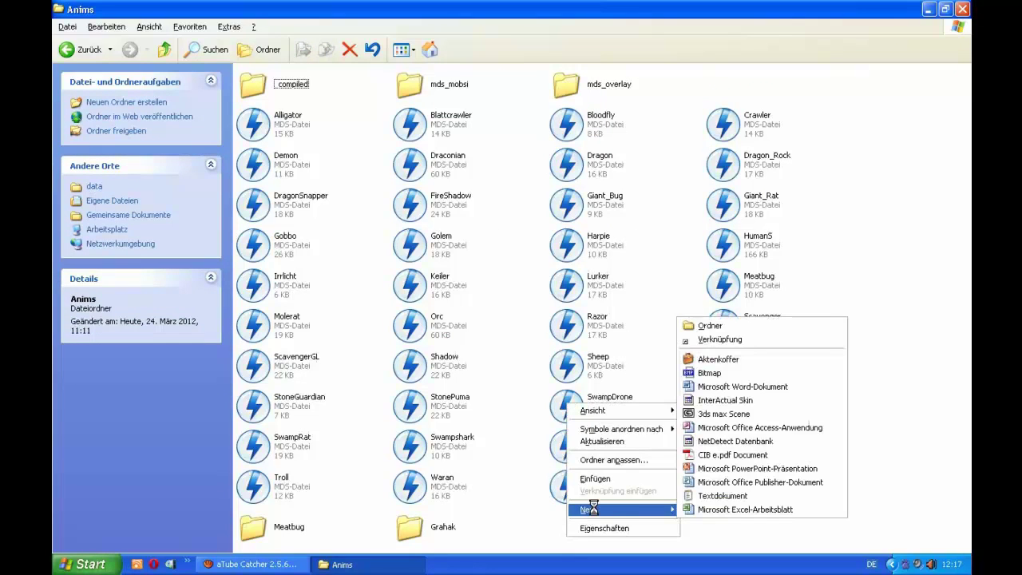
left_click(693, 329)
type("M")
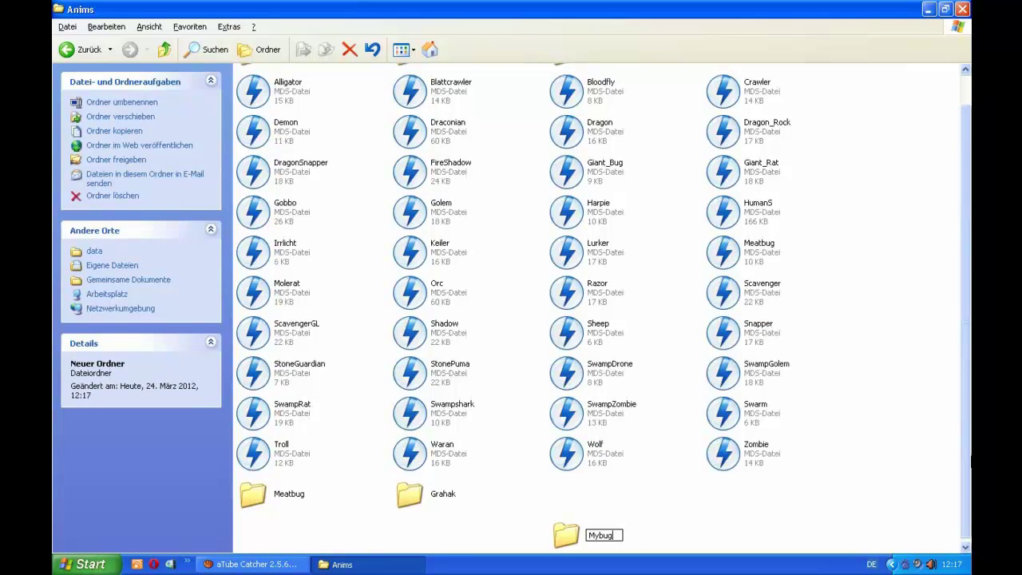
type("ybug")
key("Return")
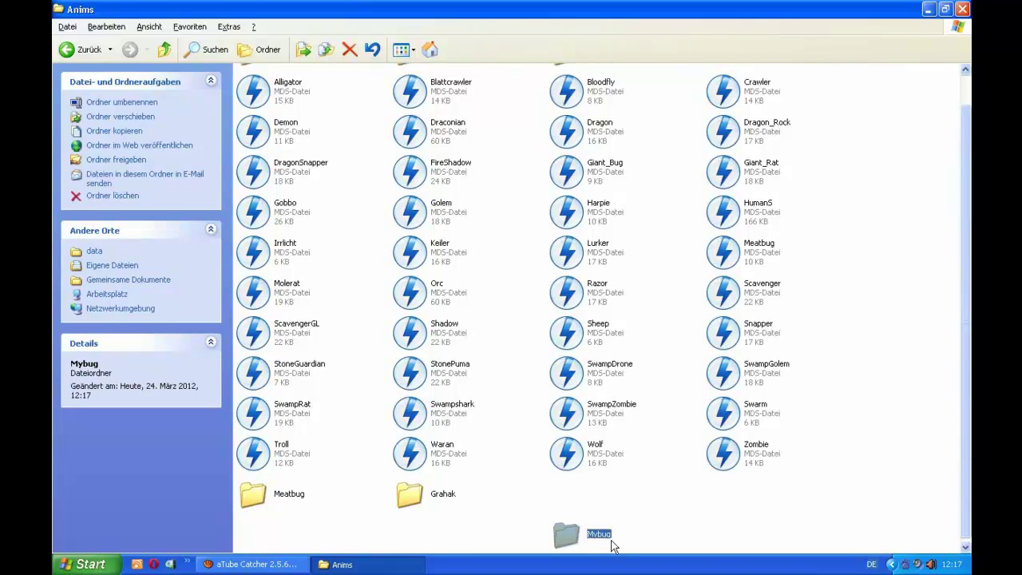
left_click_drag(572, 540, 669, 529)
left_click(579, 543)
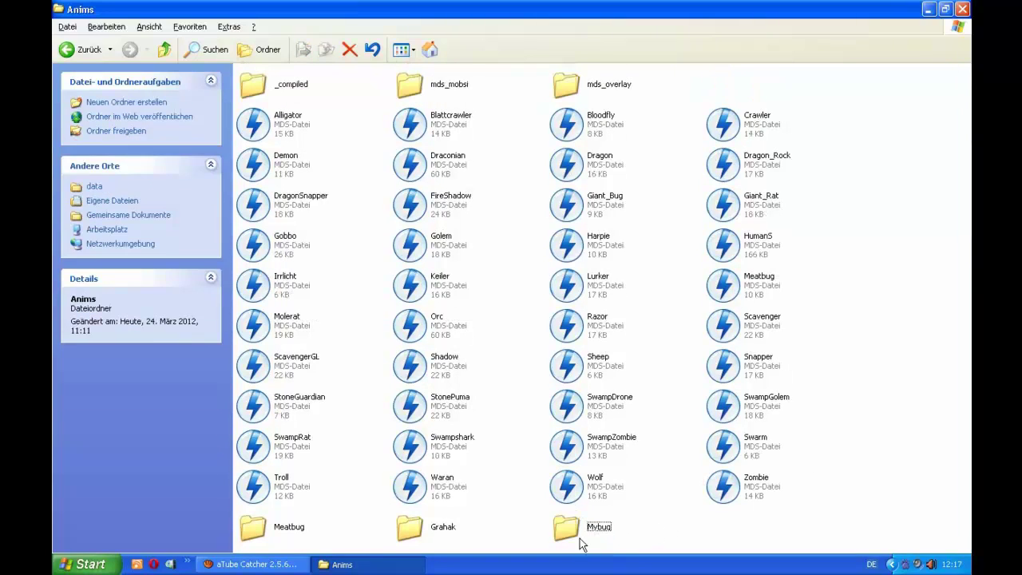
Paste the three cut .asc files into the new Mybug folder and clear the selection
double_click(565, 529)
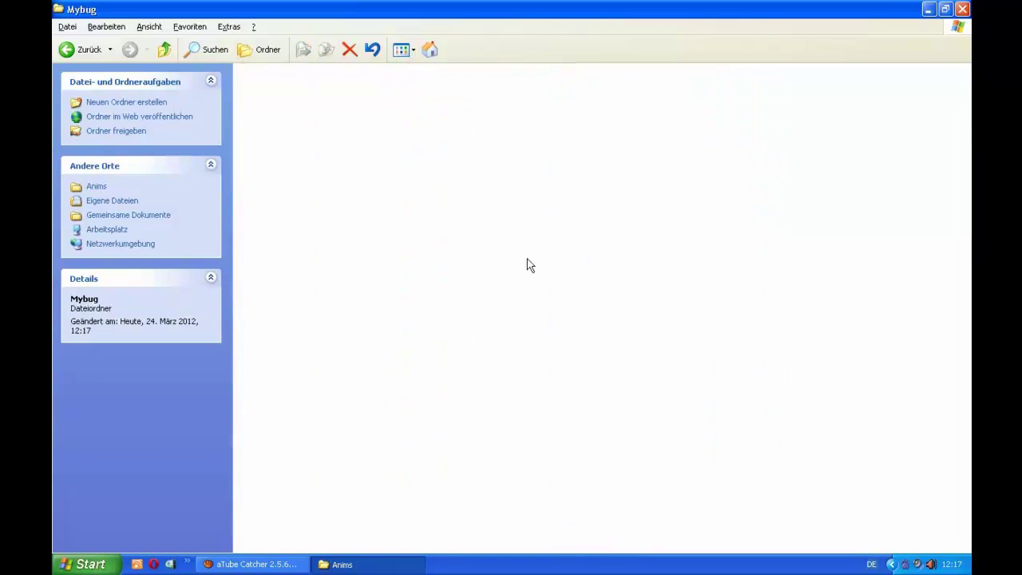
right_click(449, 205)
left_click(487, 283)
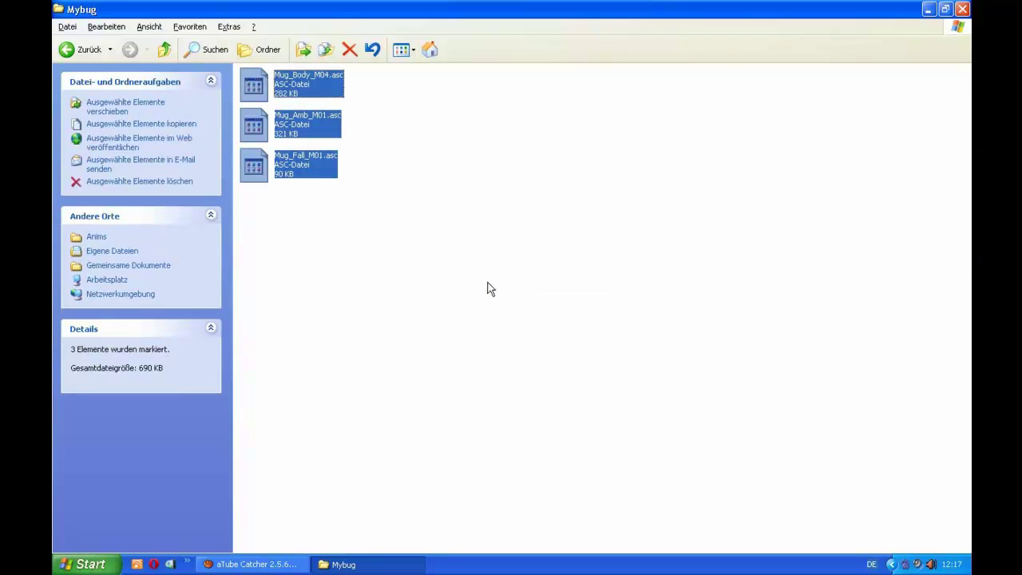
left_click(536, 327)
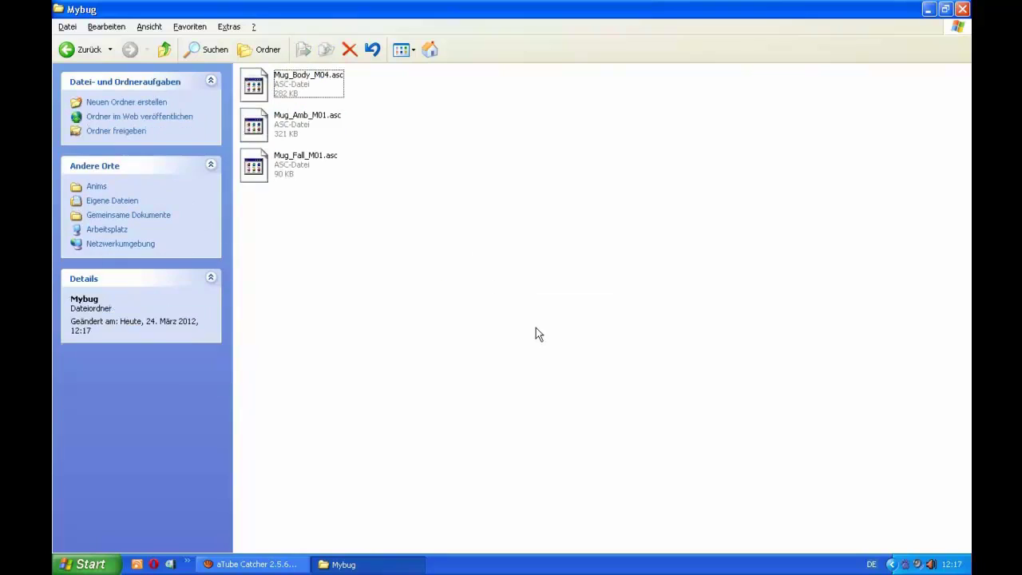
Open the text file "mds + d" from the desktop in WordPad
left_click(929, 10)
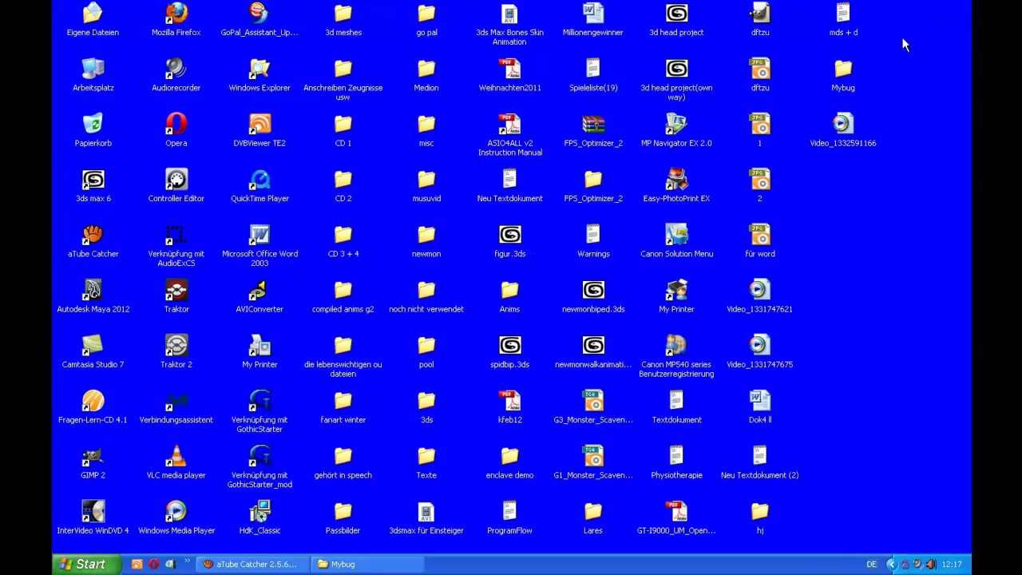
left_click(843, 18)
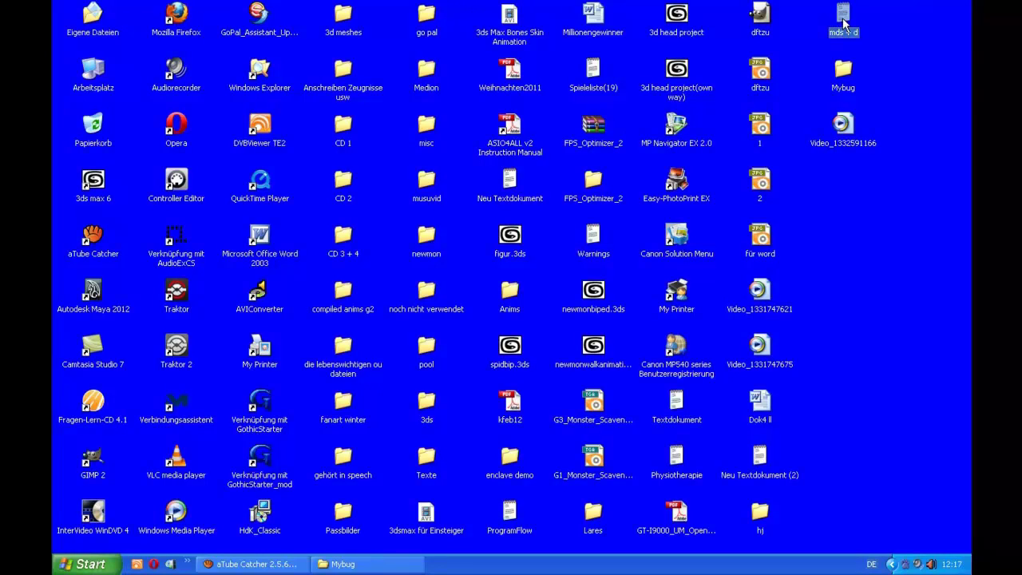
double_click(844, 19)
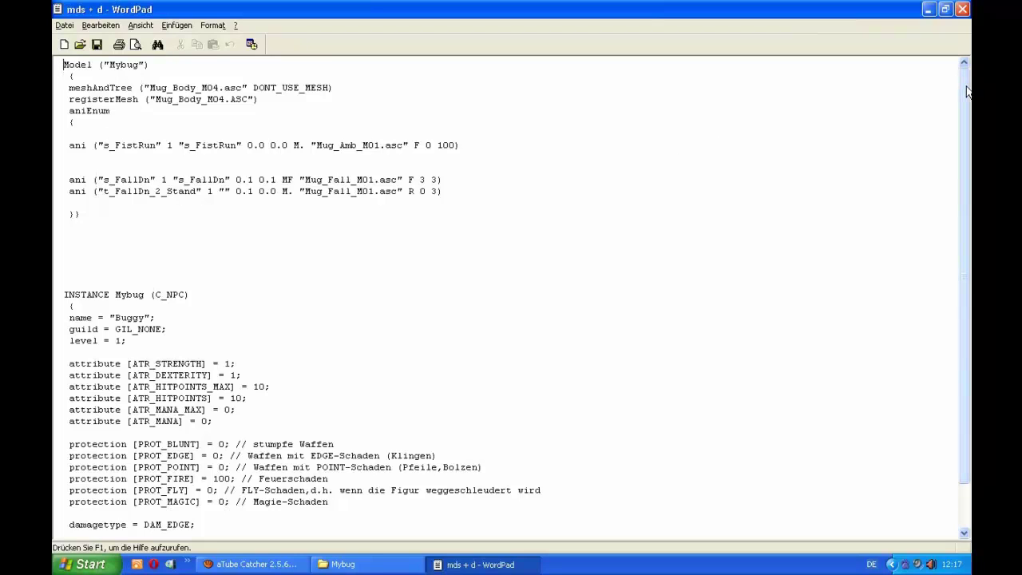
mouse_move(966, 91)
left_mouse_down()
mouse_move(970, 156)
mouse_move(967, 100)
left_mouse_up()
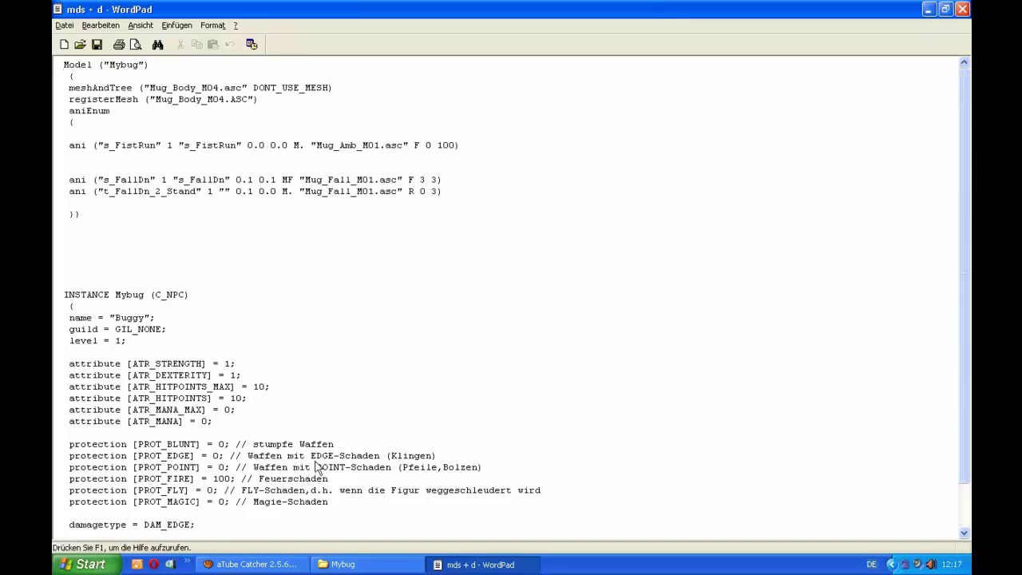
Start Crimson Editor SVN286M and create a new blank document
left_click(86, 563)
left_click(116, 512)
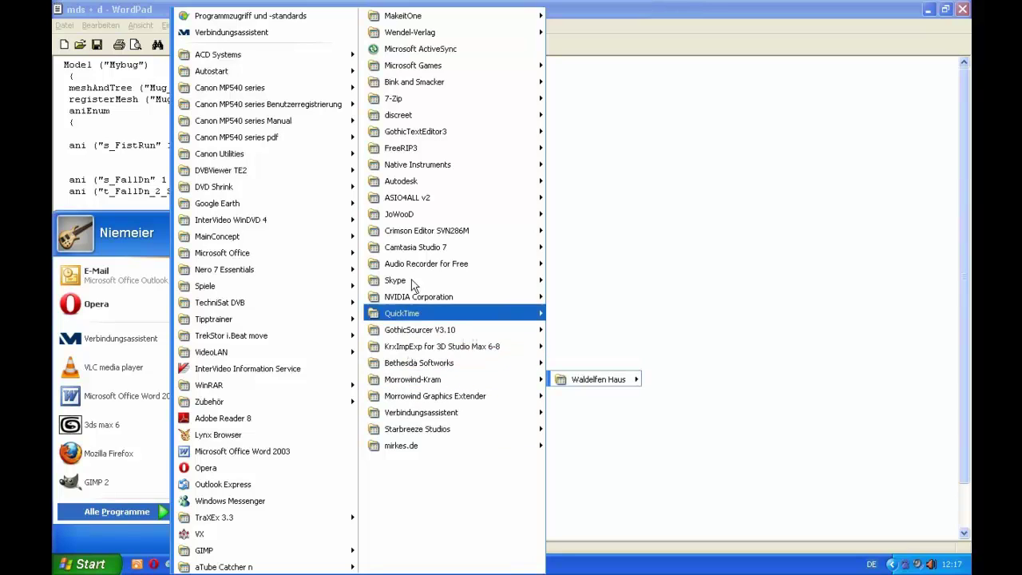
mouse_move(454, 232)
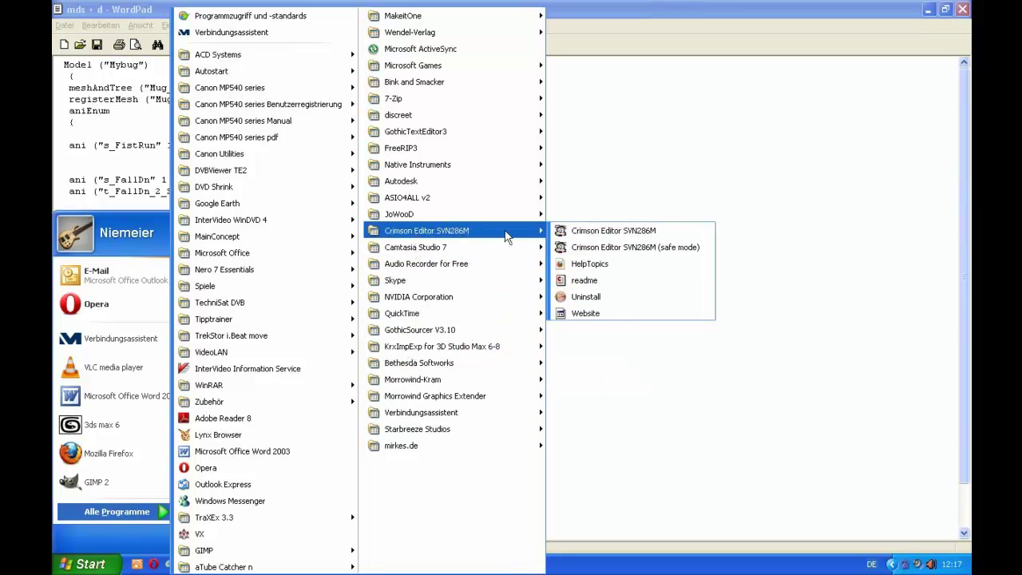
left_click(595, 233)
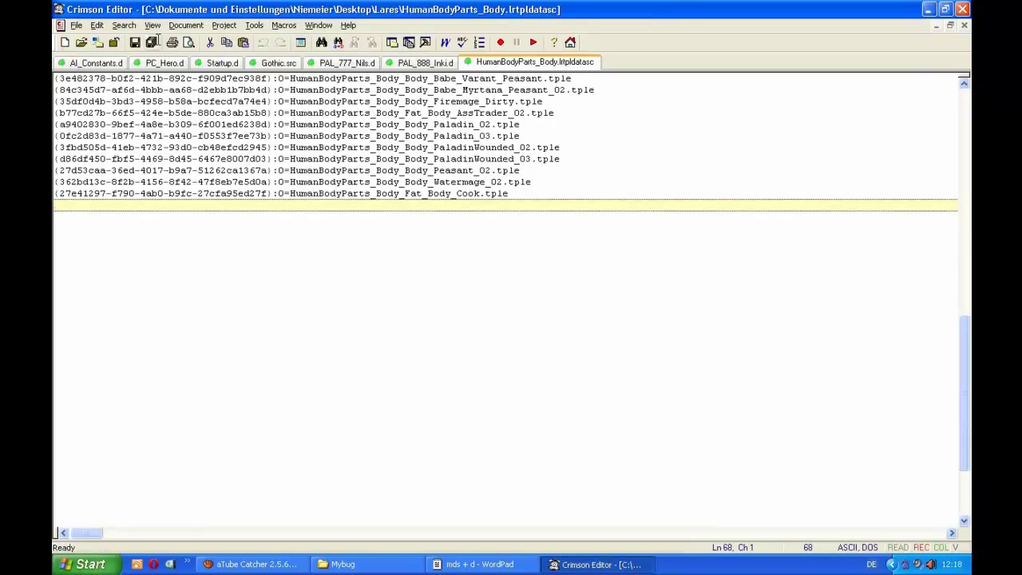
left_click(65, 44)
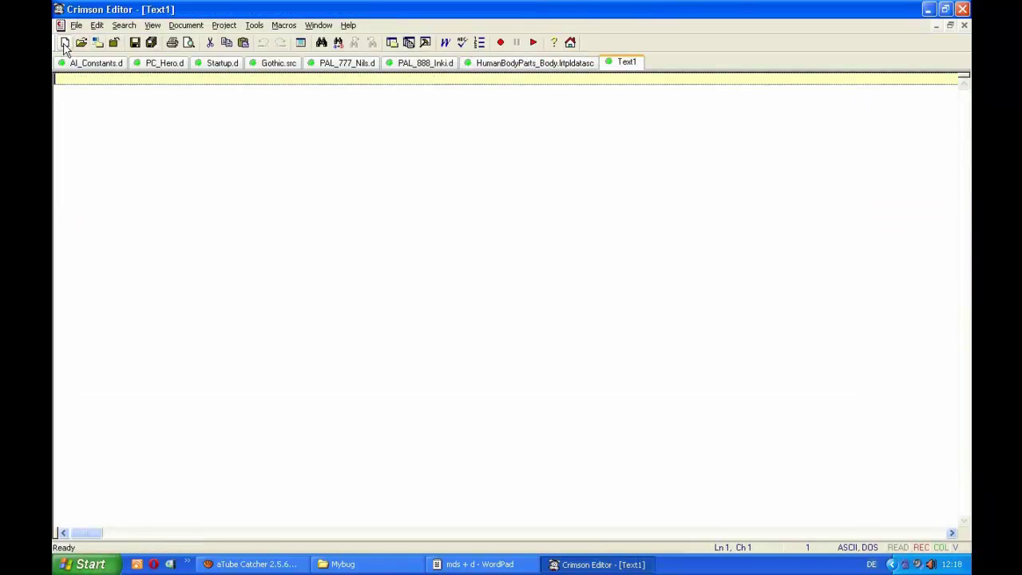
Copy the Model ("Mybug") block from the "mds + d" file in WordPad and paste it into the blank Crimson Editor document
left_click(478, 563)
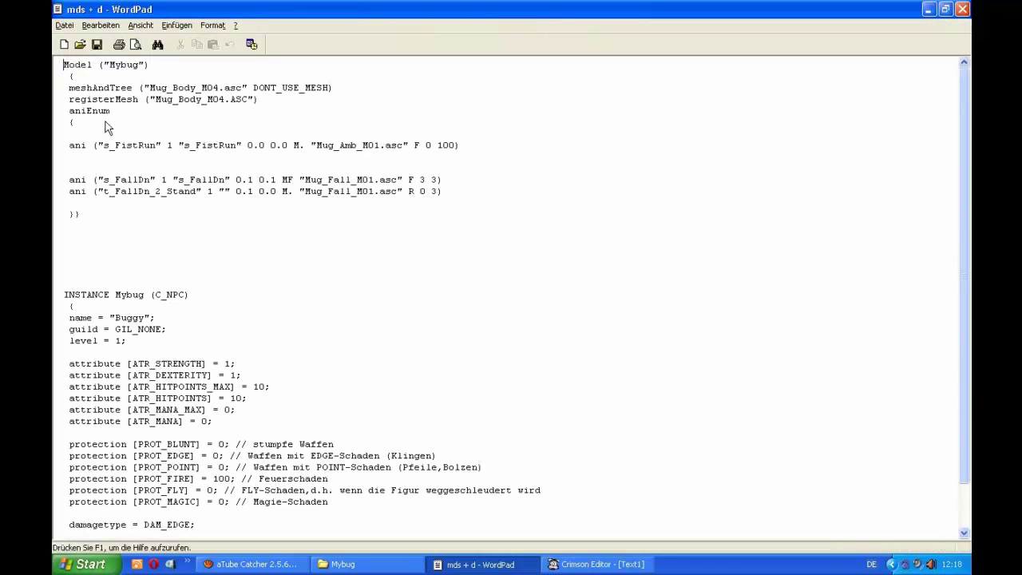
left_click_drag(60, 66, 187, 226)
key("ctrl+c")
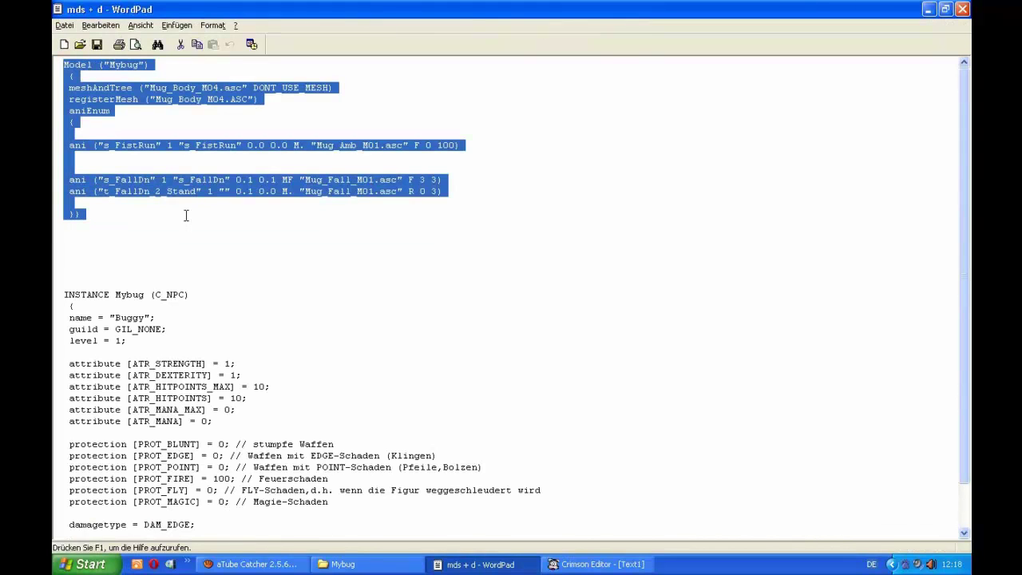
right_click(110, 90)
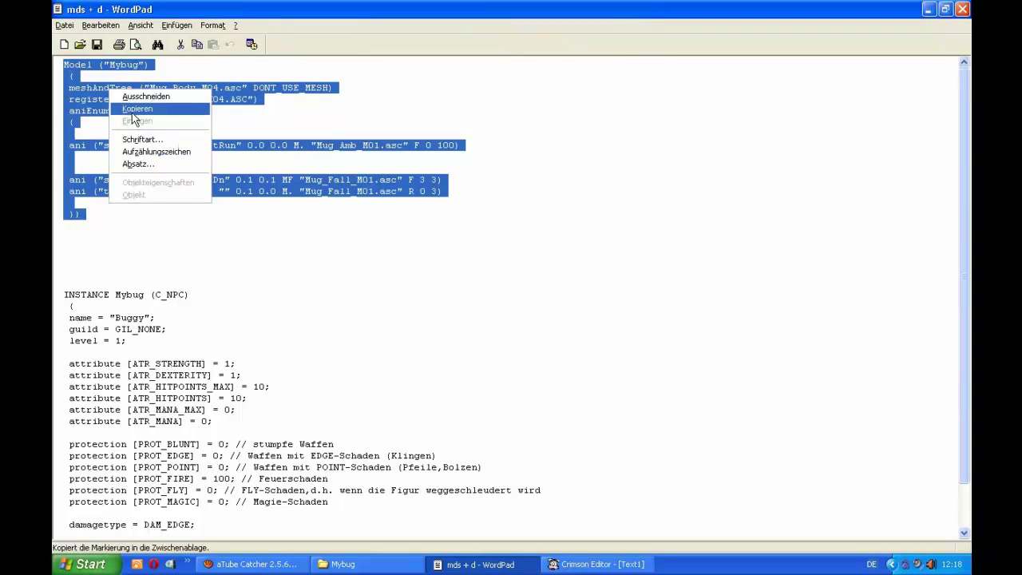
left_click(598, 564)
left_click(597, 564)
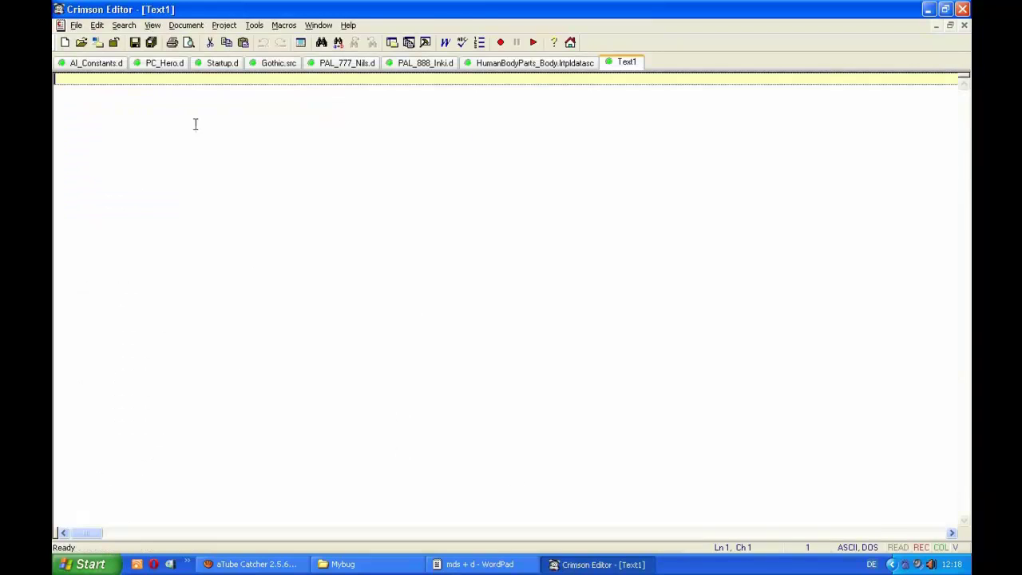
right_click(131, 84)
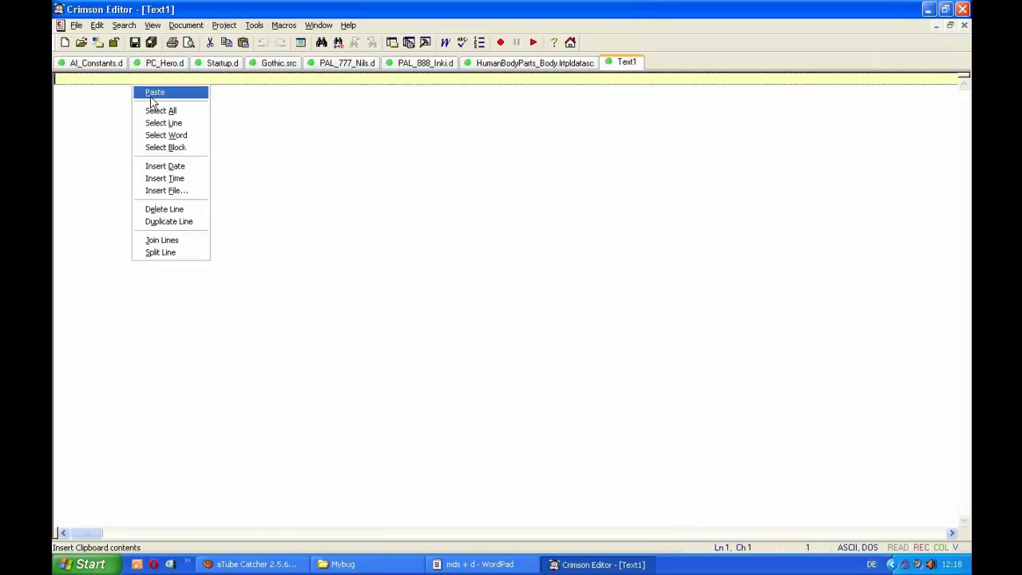
left_click(152, 93)
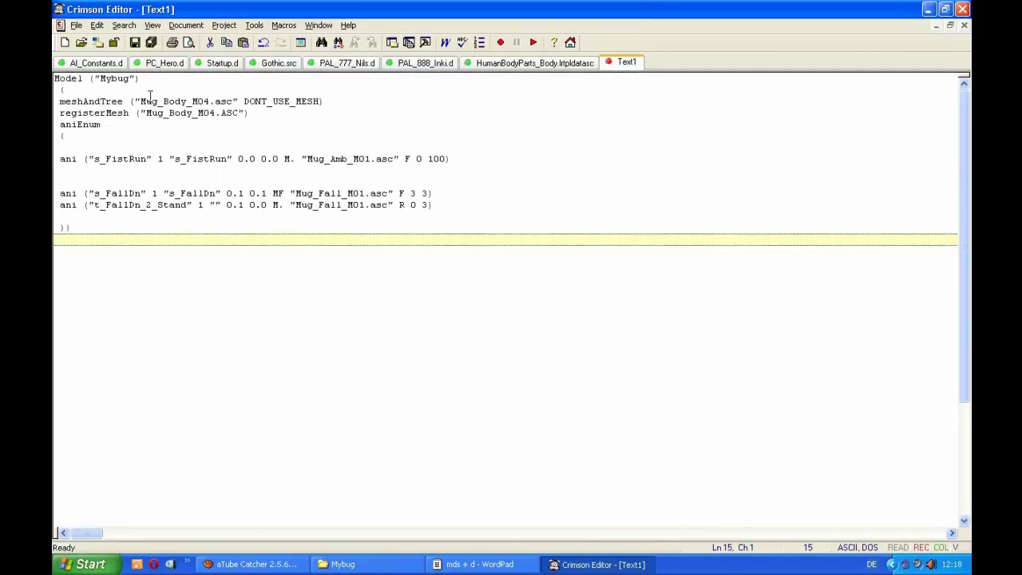
Save the pasted model script to the desktop as Mybug.mds
left_click(76, 27)
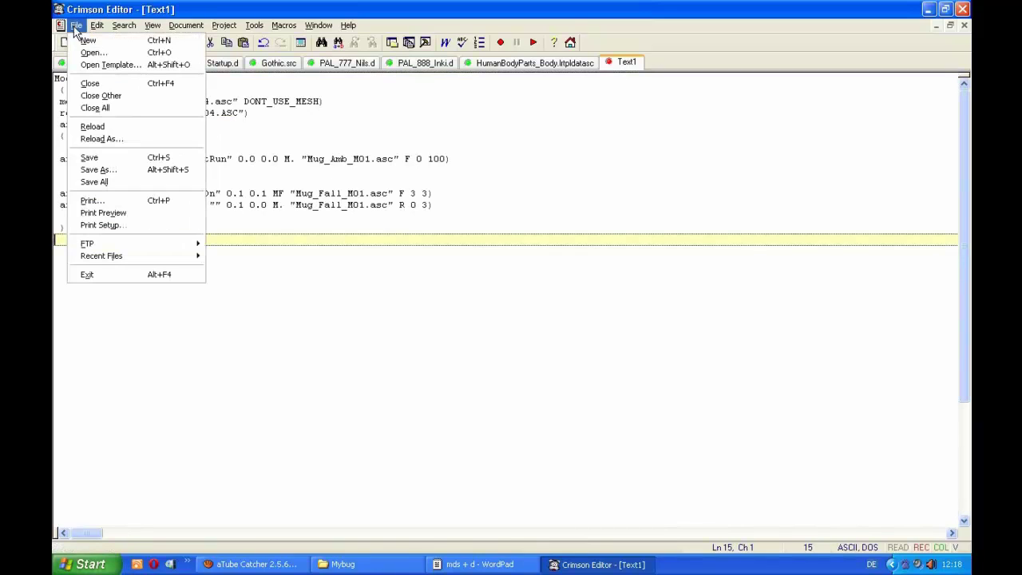
left_click(108, 159)
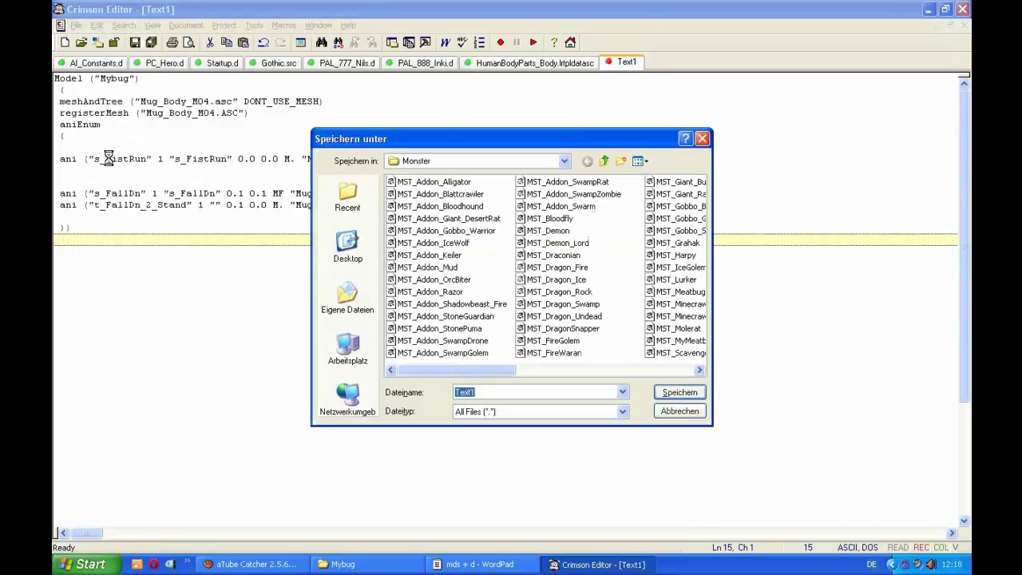
left_click(348, 247)
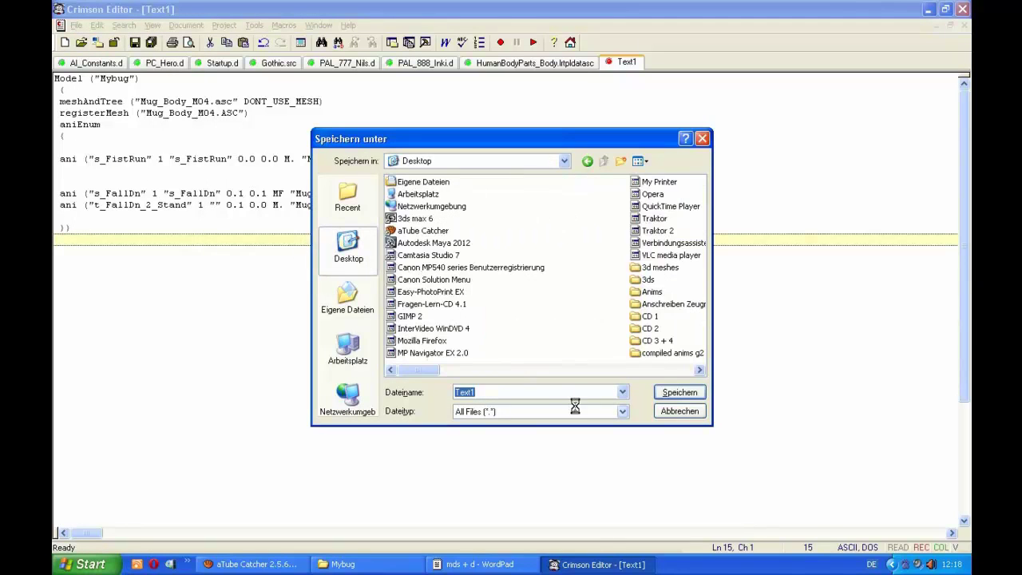
key("BackSpace")
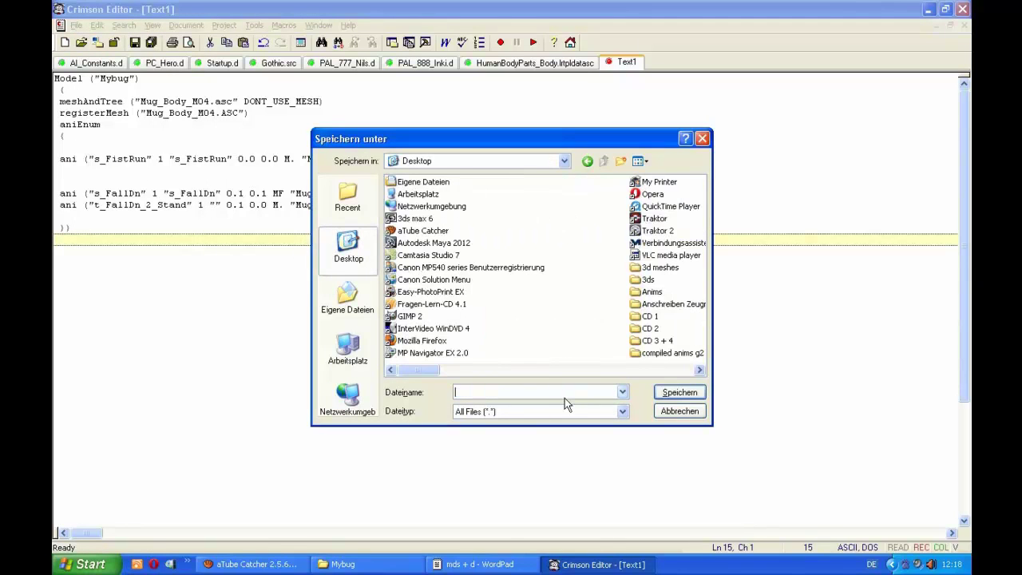
type("Mybug.mds")
left_click(669, 399)
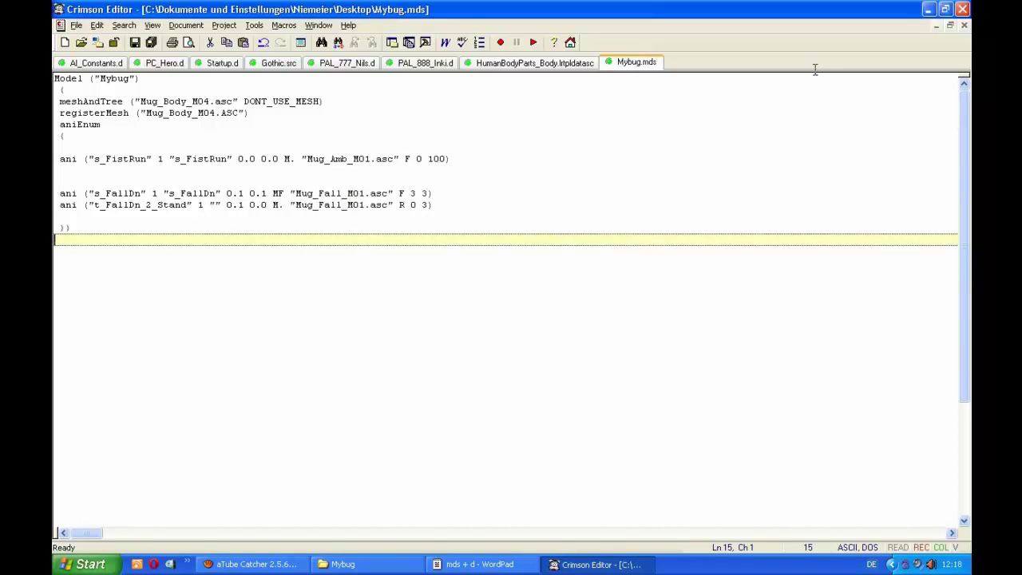
Move Mybug.mds from the desktop into the open Mybug folder in Windows Explorer and clear the selection
left_click(928, 9)
left_click(928, 8)
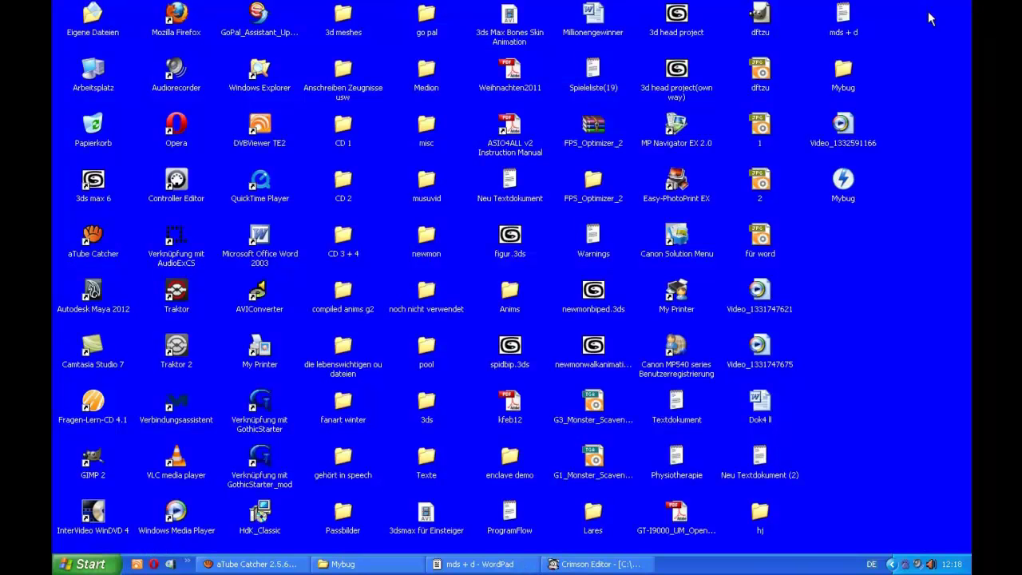
right_click(846, 180)
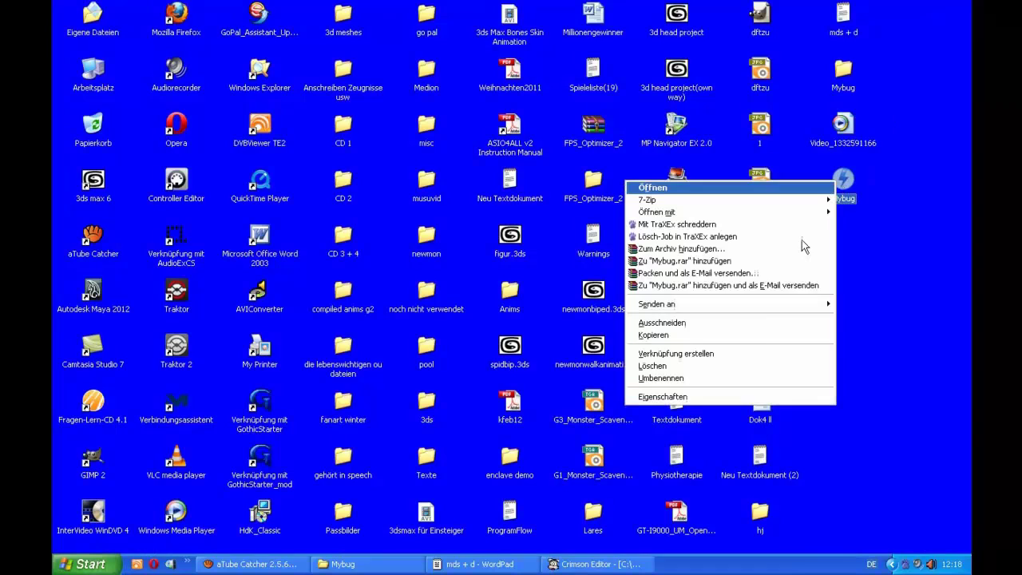
left_click(755, 333)
left_click(343, 564)
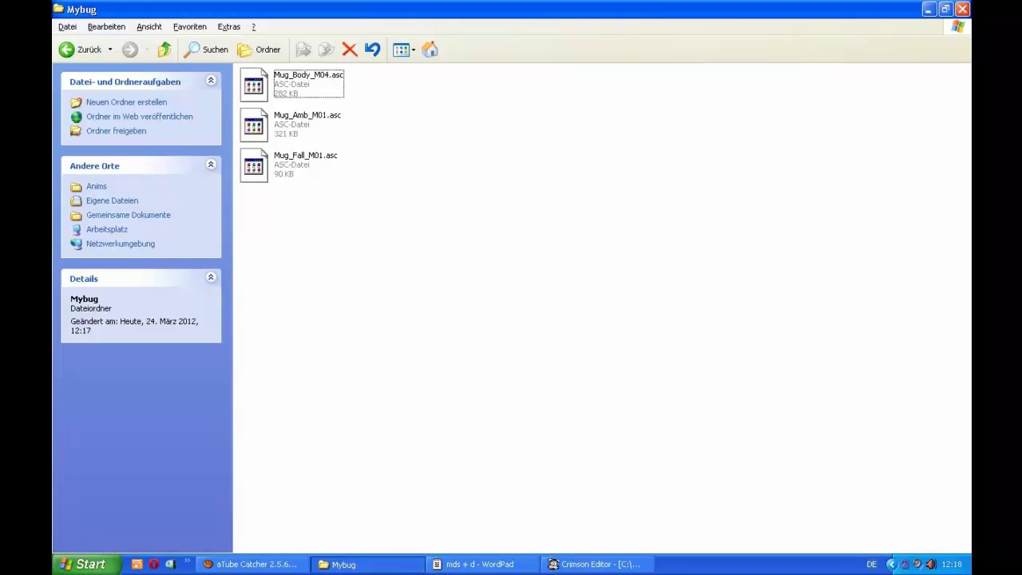
right_click(477, 304)
left_click(513, 376)
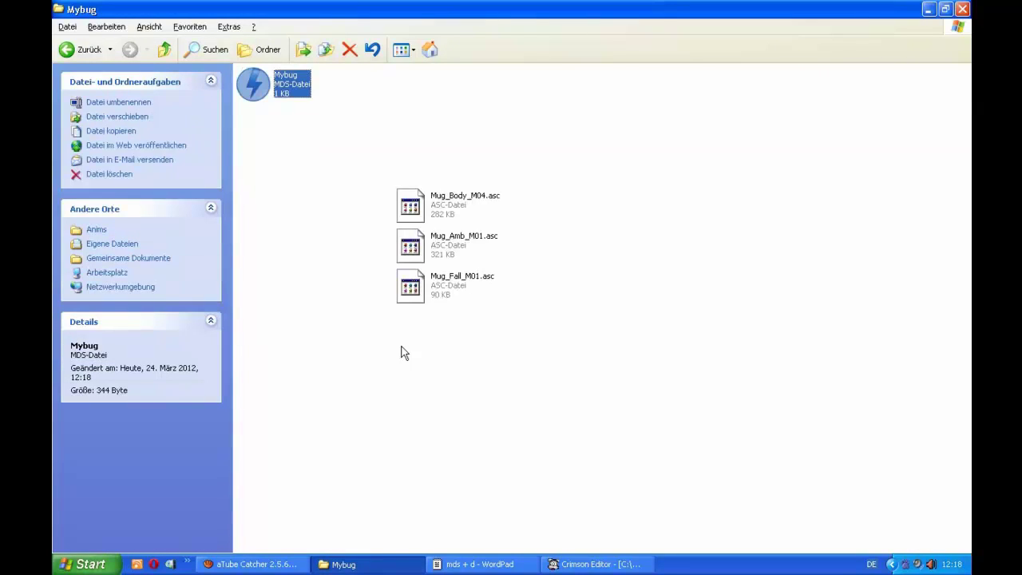
left_click(426, 445)
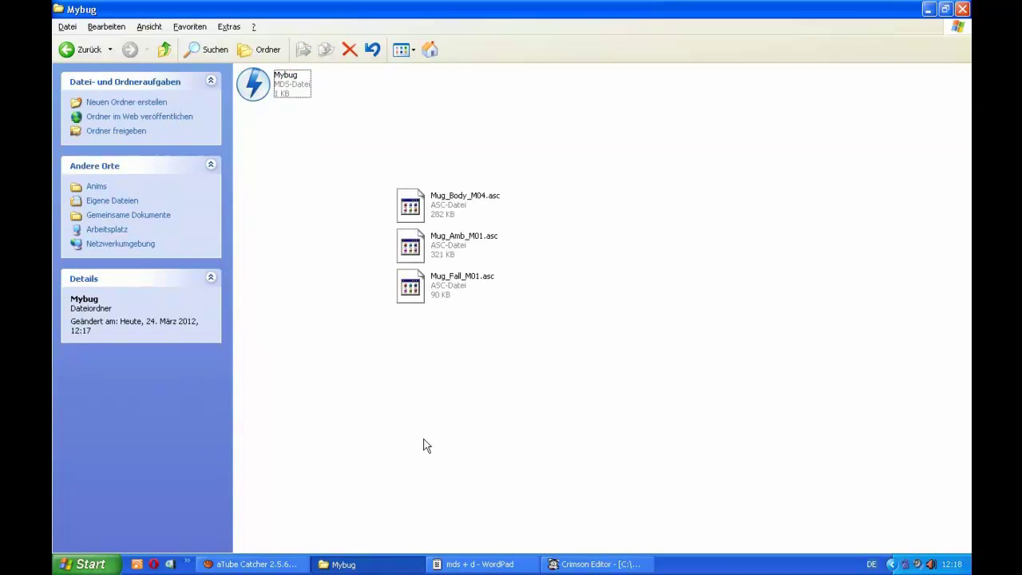
Rearrange the file icons in the Mybug folder into a tidy row
right_click(445, 429)
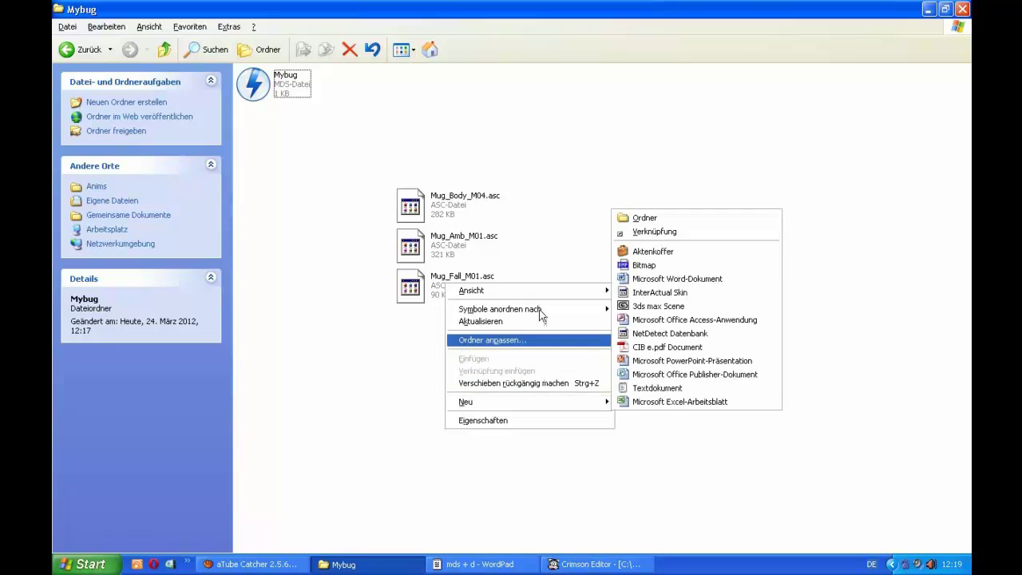
mouse_move(551, 317)
left_click(689, 376)
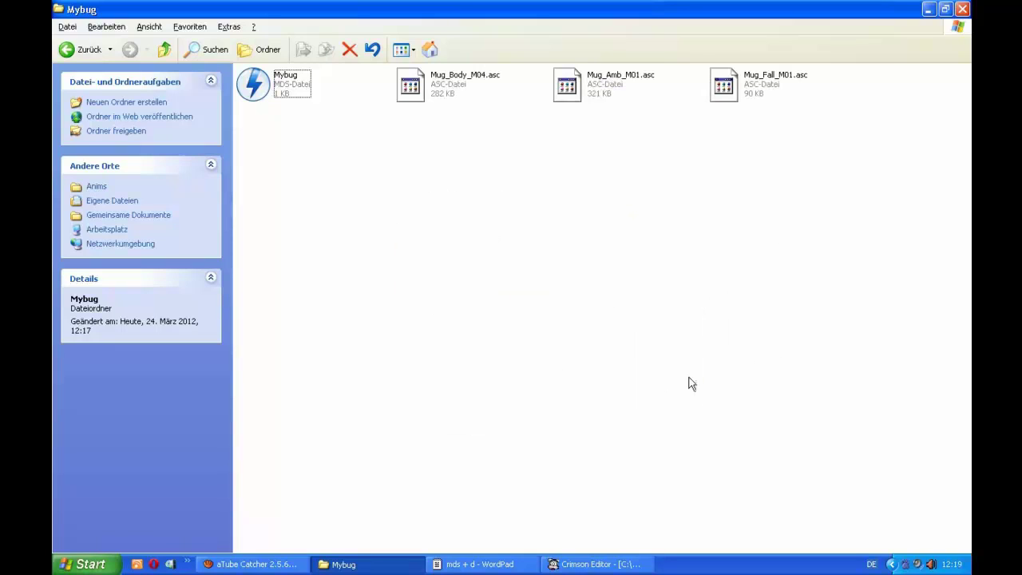
Switch back to Crimson Editor and create a second blank document beside Mybug.mds
left_click(928, 10)
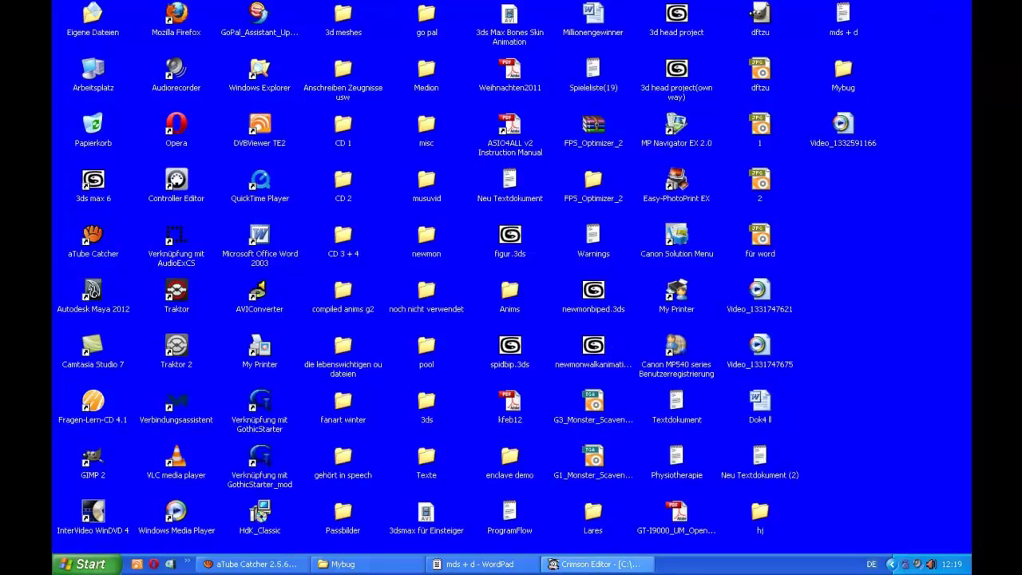
left_click(597, 564)
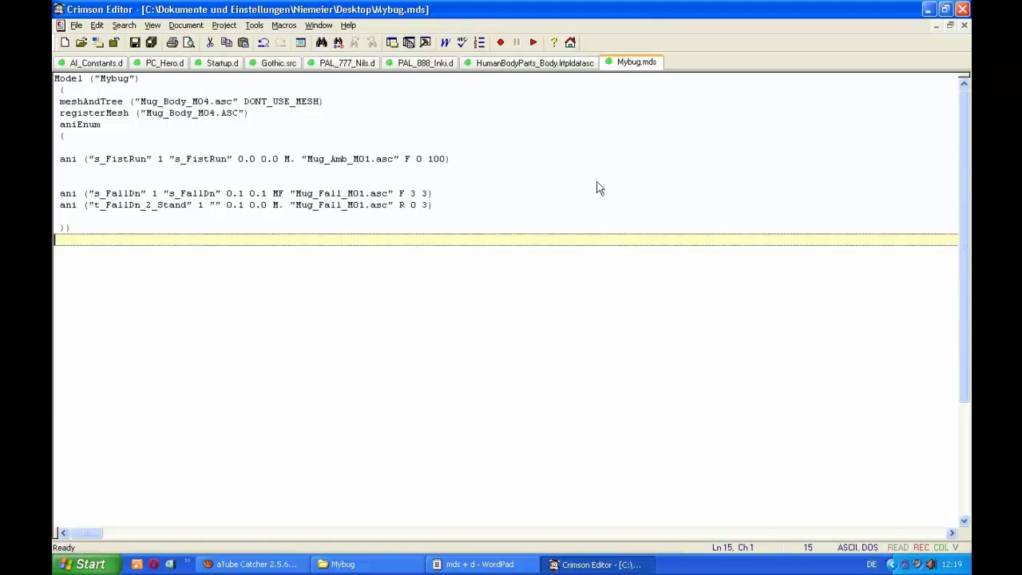
left_click(65, 44)
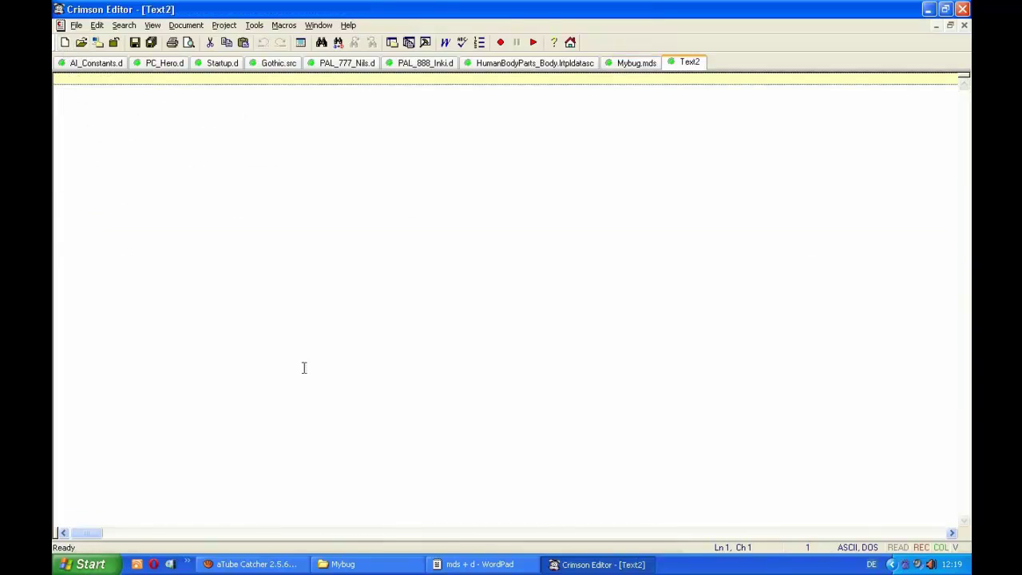
Copy the entire INSTANCE Mybug (C_NPC) script from the mds + d WordPad document into the blank Crimson Editor document
key("alt+Tab")
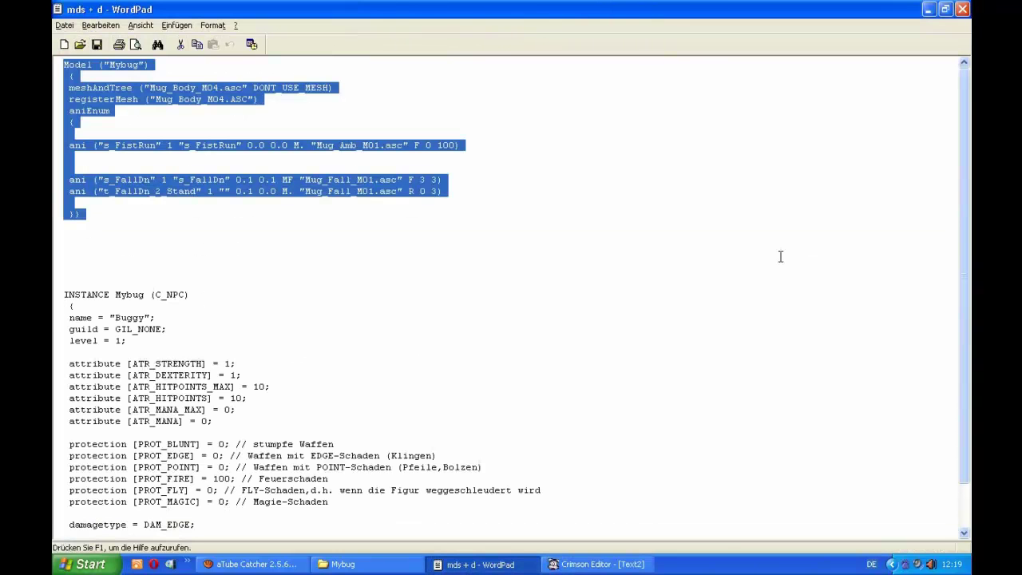
left_click_drag(964, 271, 964, 291)
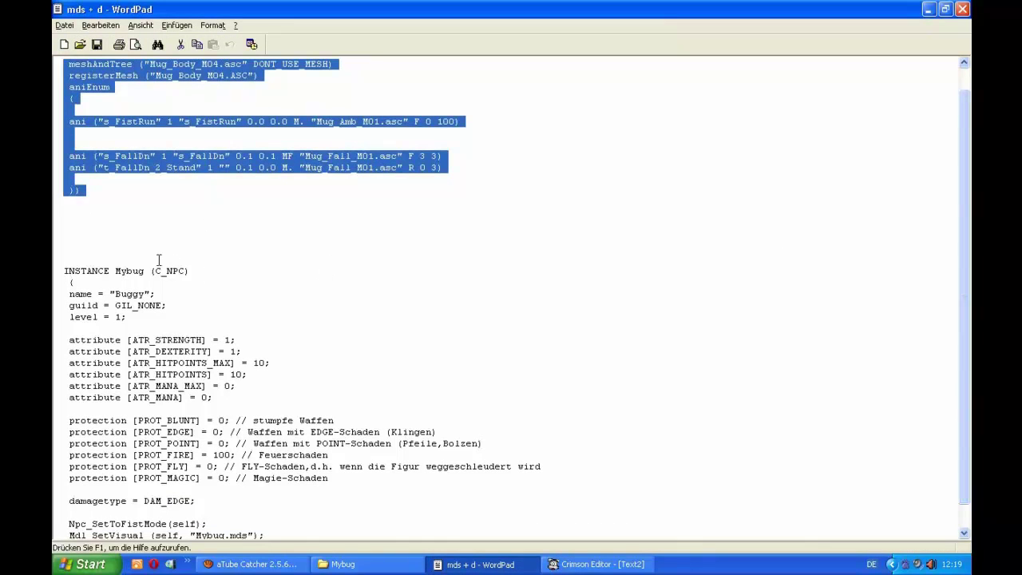
left_click_drag(64, 271, 88, 535)
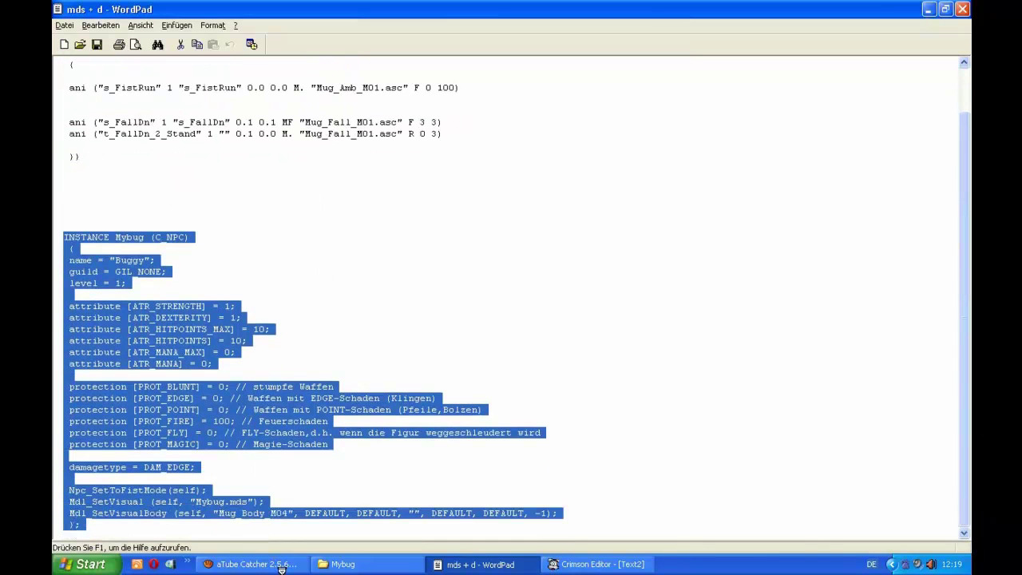
right_click(165, 353)
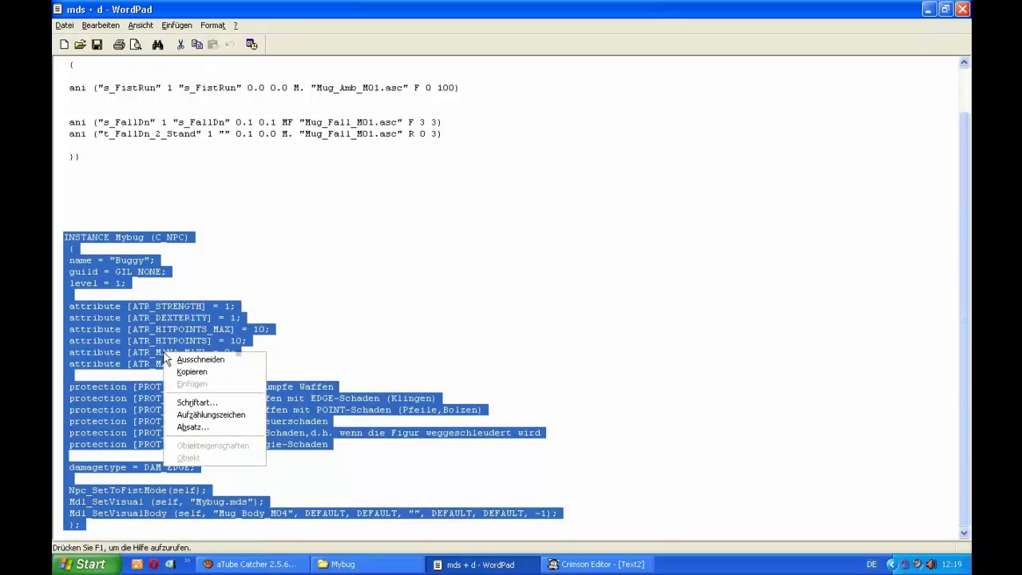
left_click(182, 372)
left_click(601, 564)
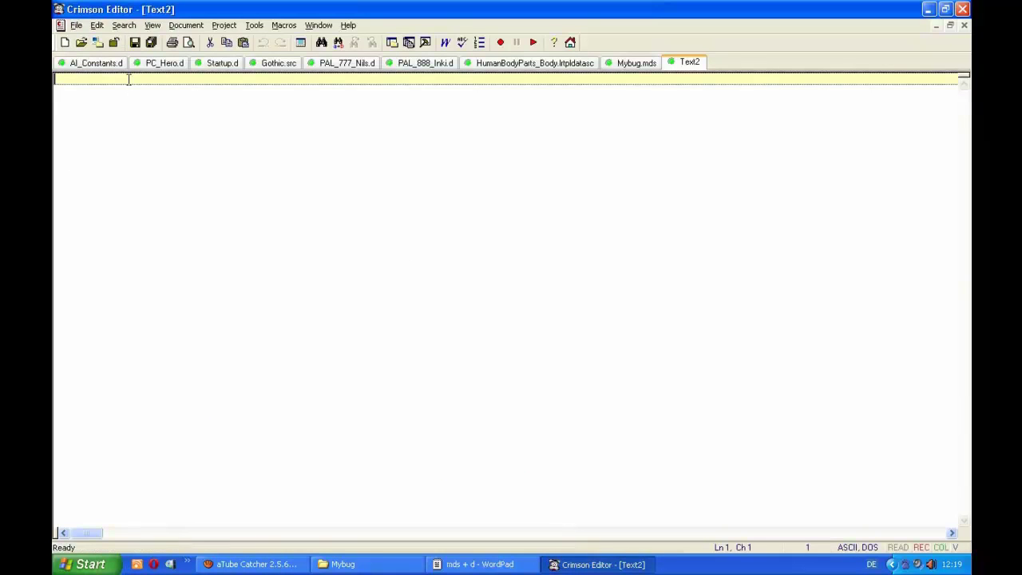
right_click(128, 79)
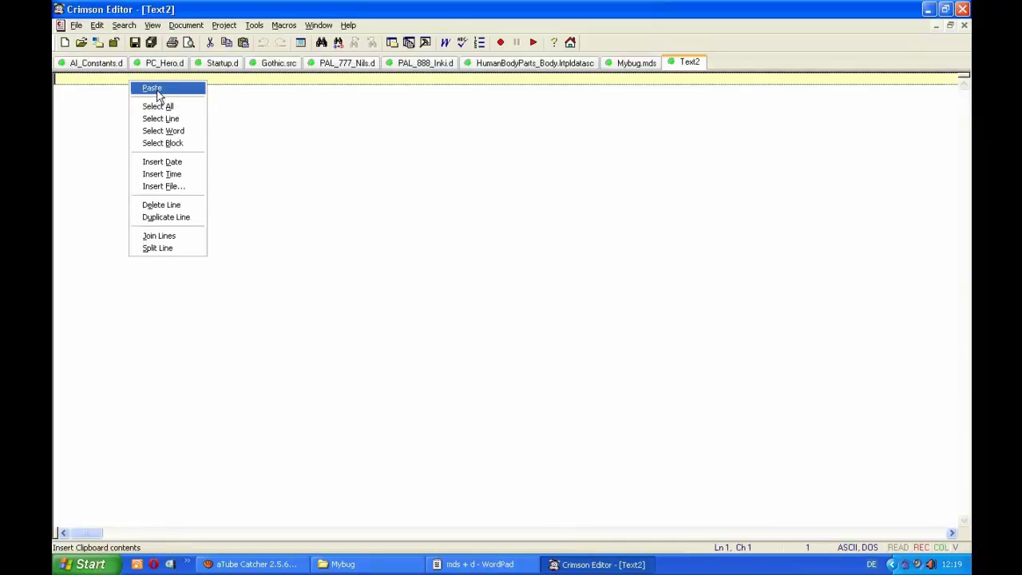
left_click(157, 92)
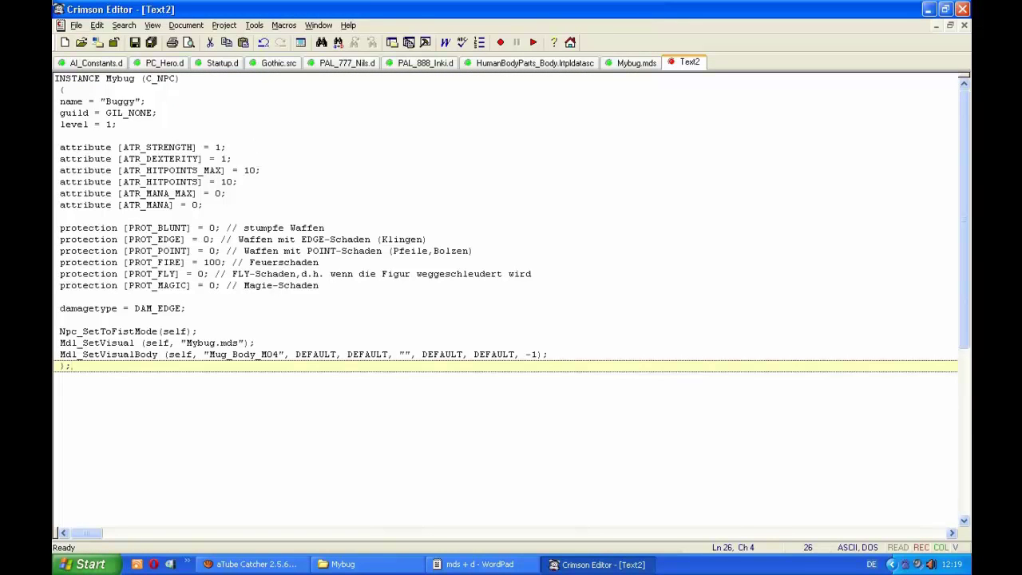
Save the pasted NPC script to the desktop as MST_Mybug.d and close both Crimson Editor and WordPad
left_click(76, 25)
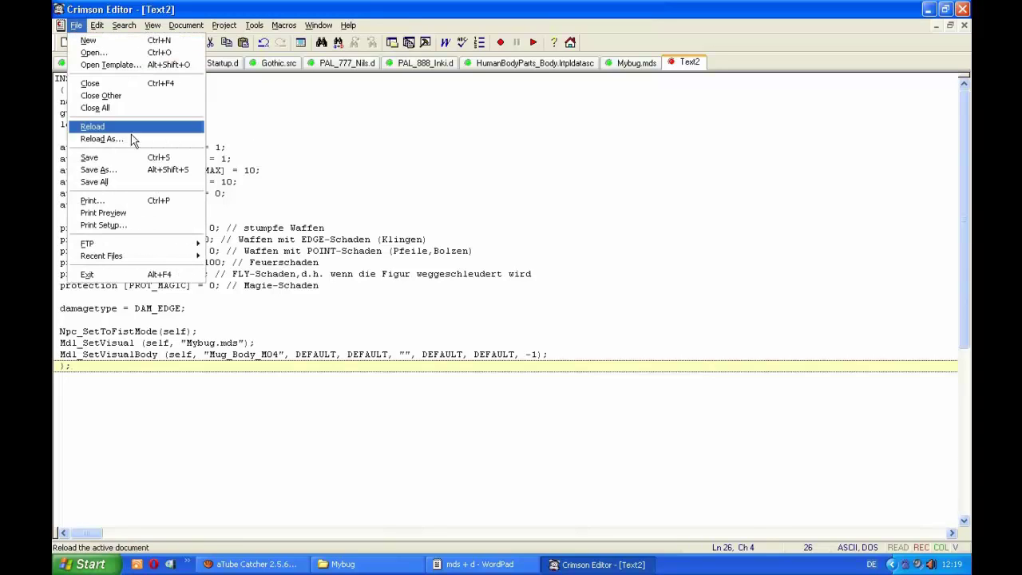
left_click(100, 159)
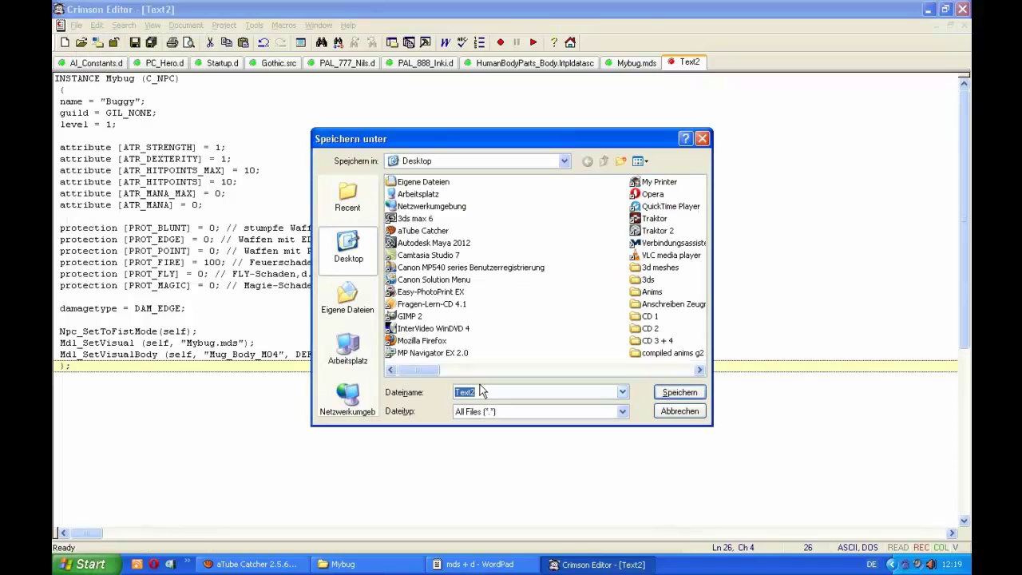
key("BackSpace")
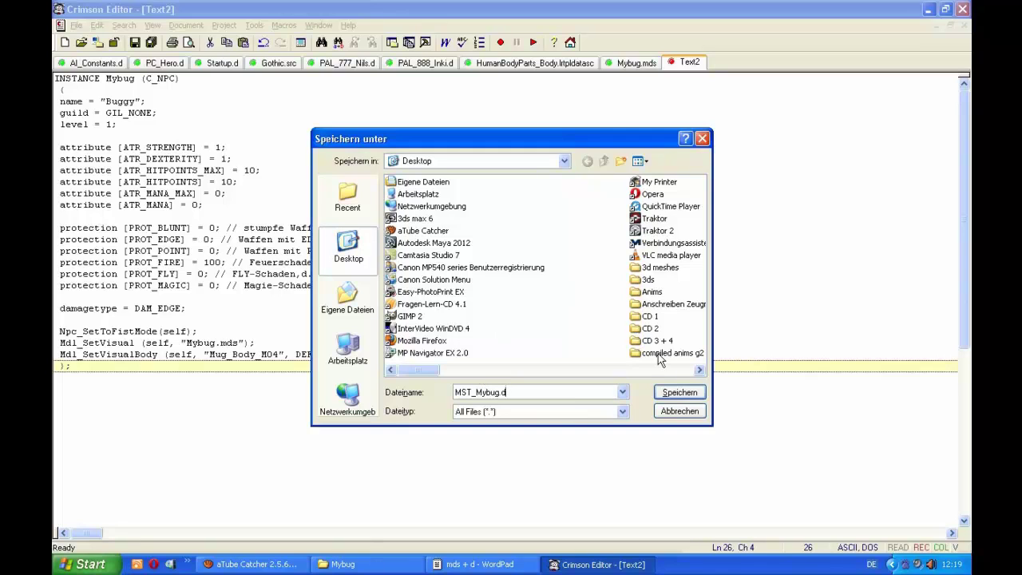
left_click(677, 393)
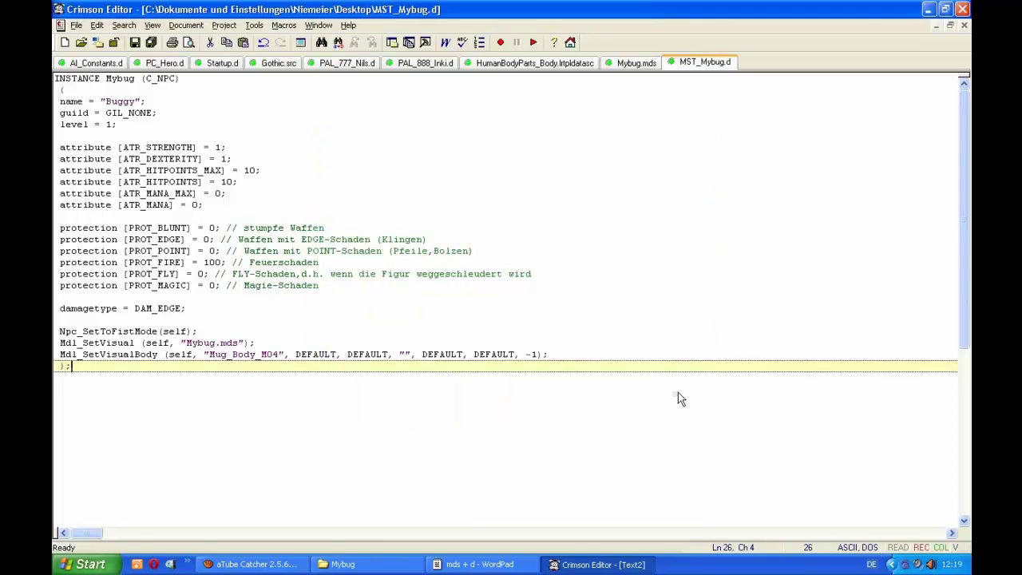
left_click(964, 9)
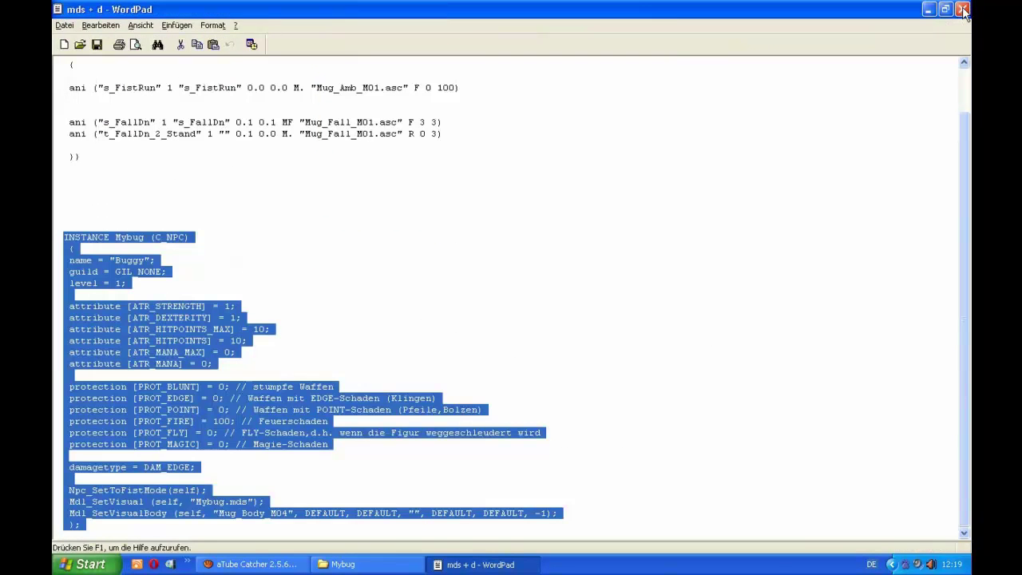
left_click(964, 9)
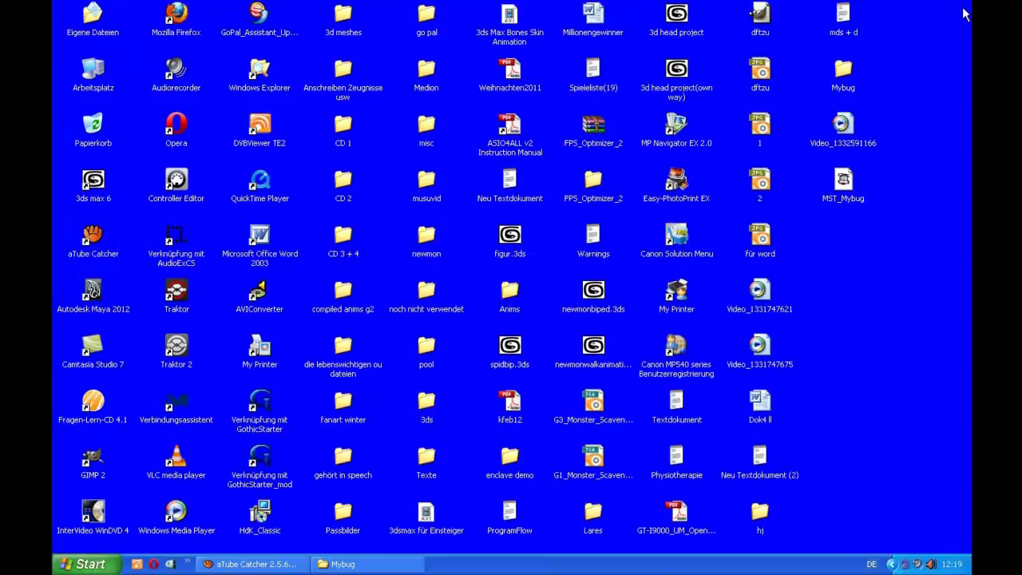
Cut MST_Mybug from the desktop and go to the data folder's Scripts\Content\Story\NPC\Monster subfolder in Windows Explorer
right_click(844, 196)
left_click(735, 339)
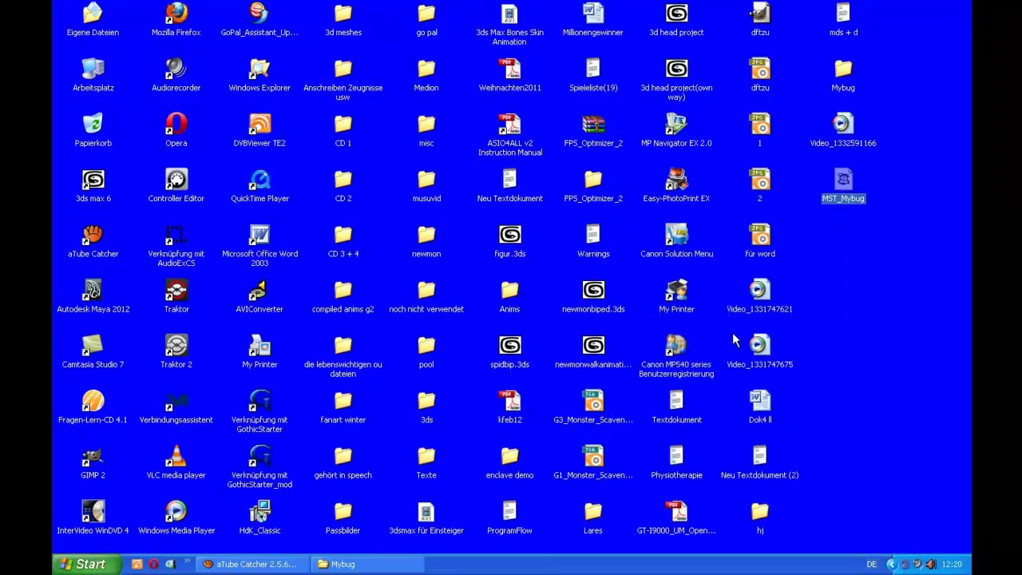
left_click(343, 563)
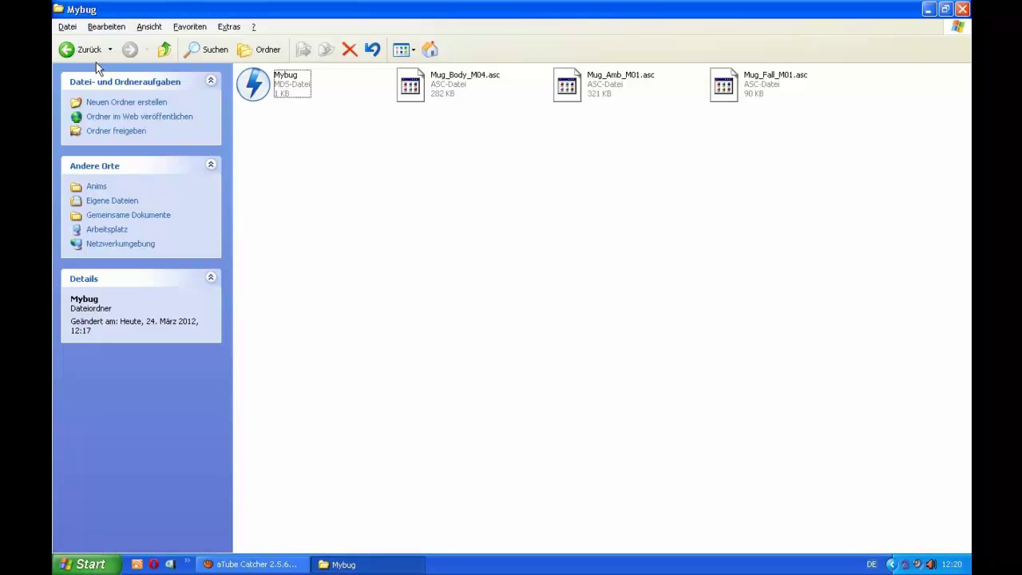
left_click(78, 50)
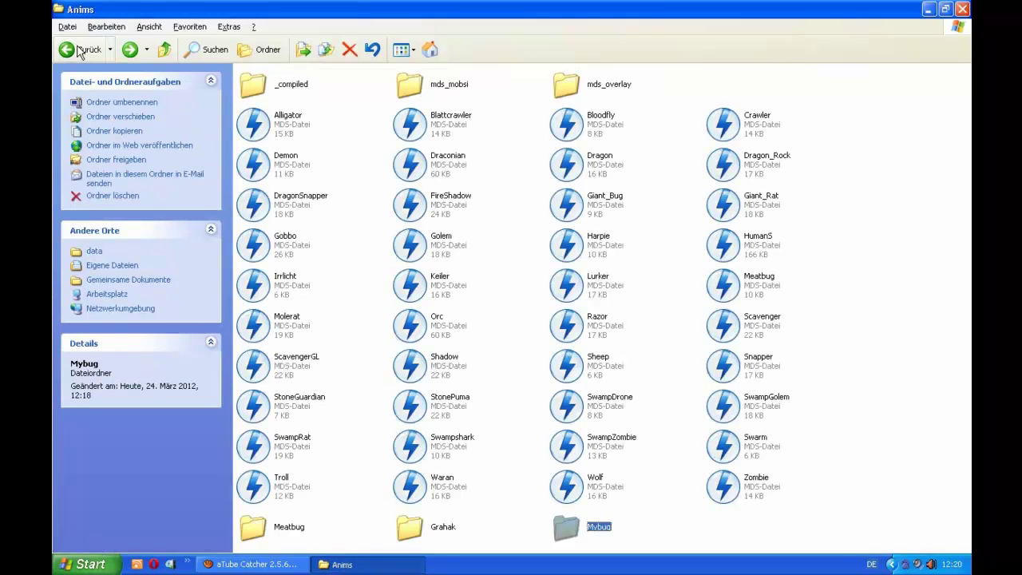
left_click(80, 52)
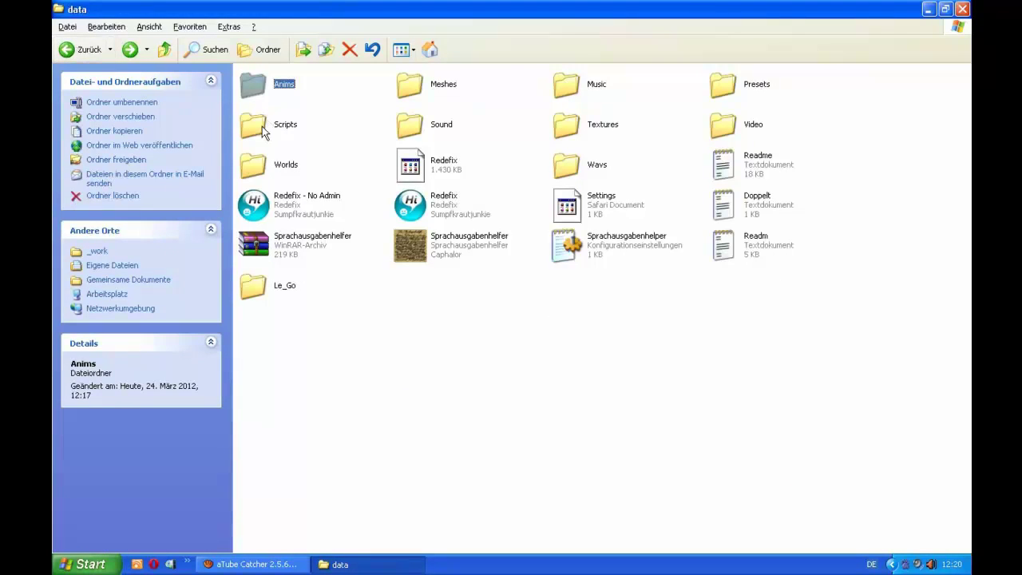
double_click(254, 127)
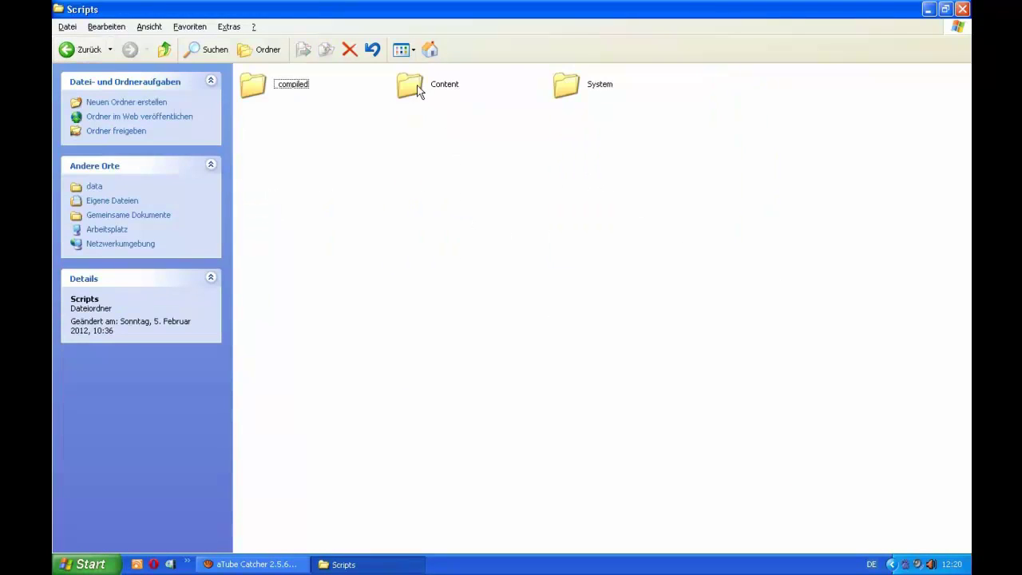
double_click(411, 87)
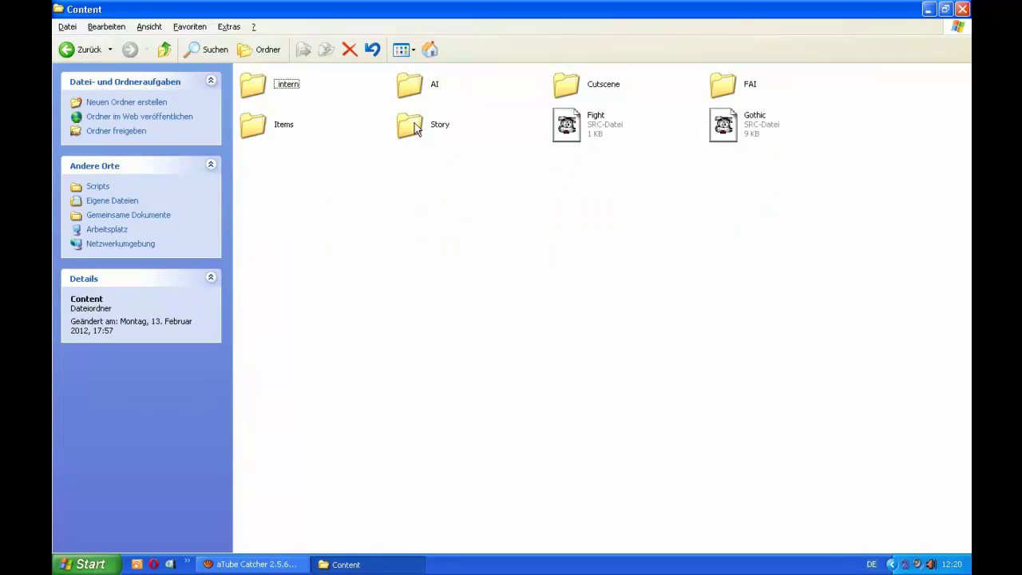
double_click(411, 125)
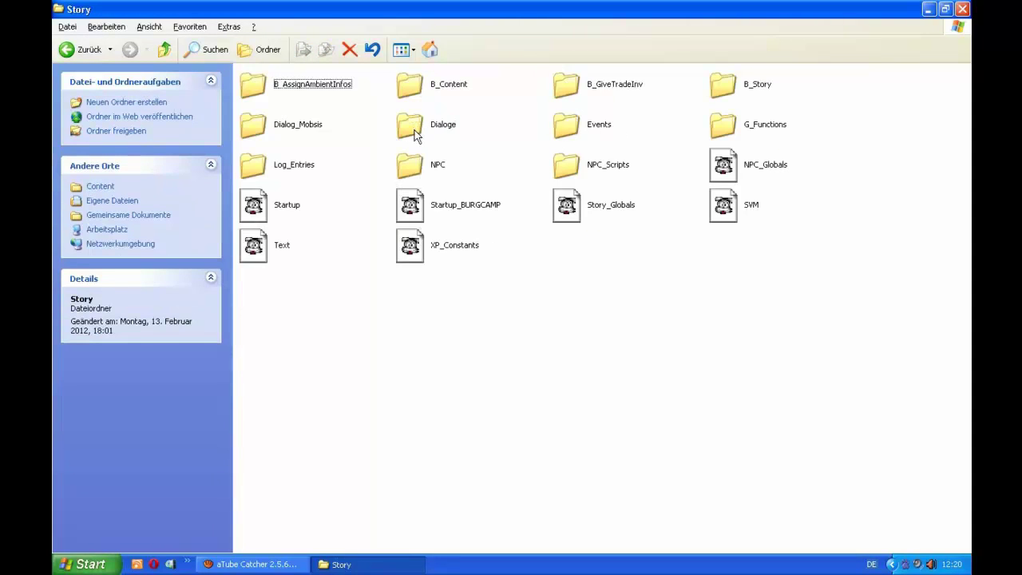
double_click(412, 166)
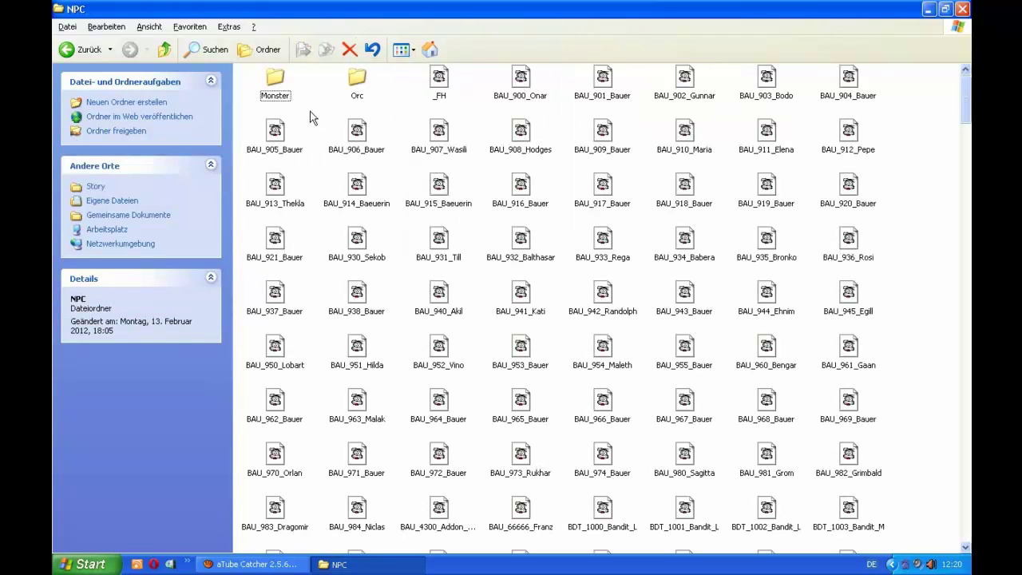
double_click(274, 80)
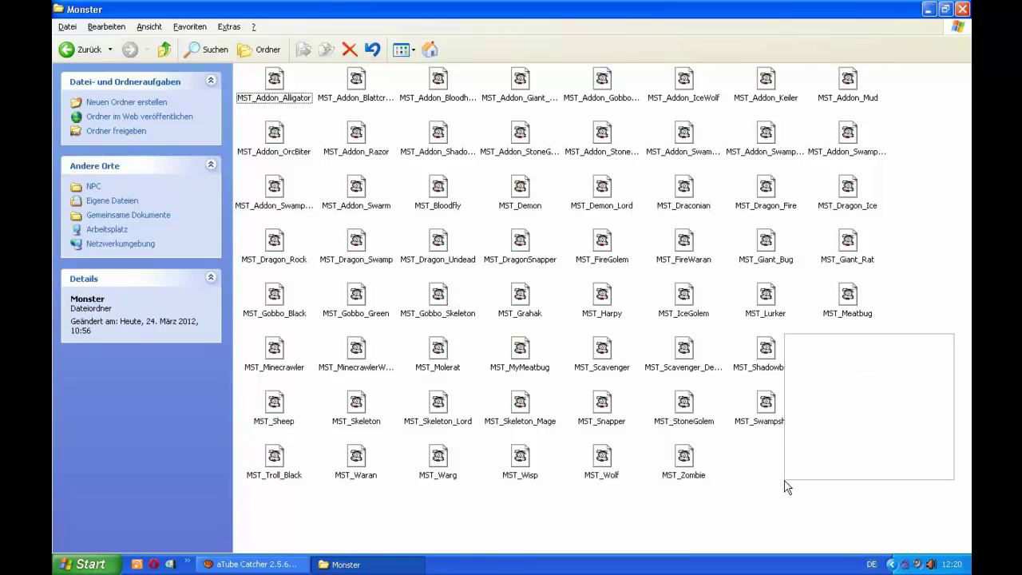
Paste the cut MST_Mybug script into the Monster folder and close the Explorer window
left_click(812, 413)
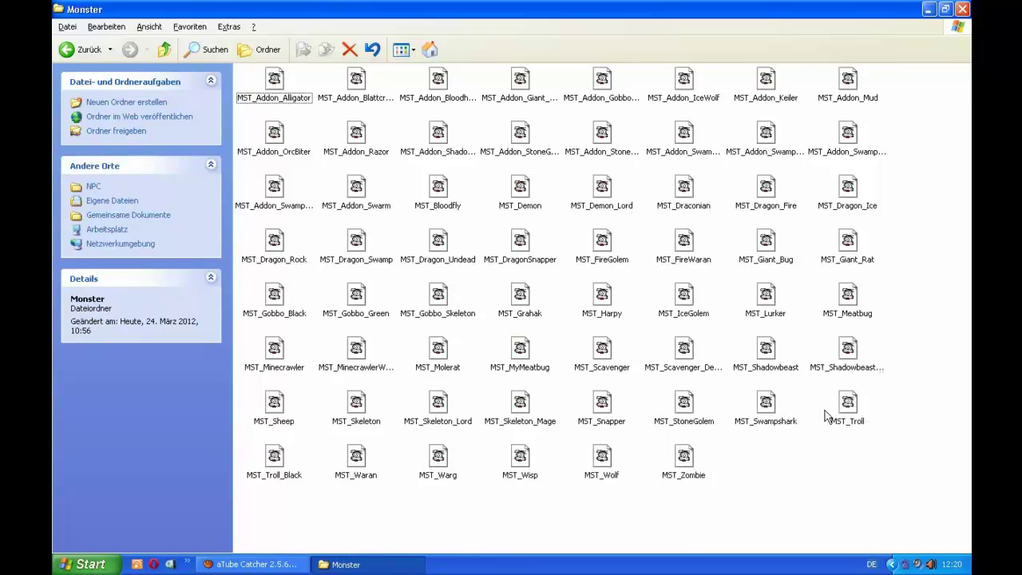
right_click(735, 506)
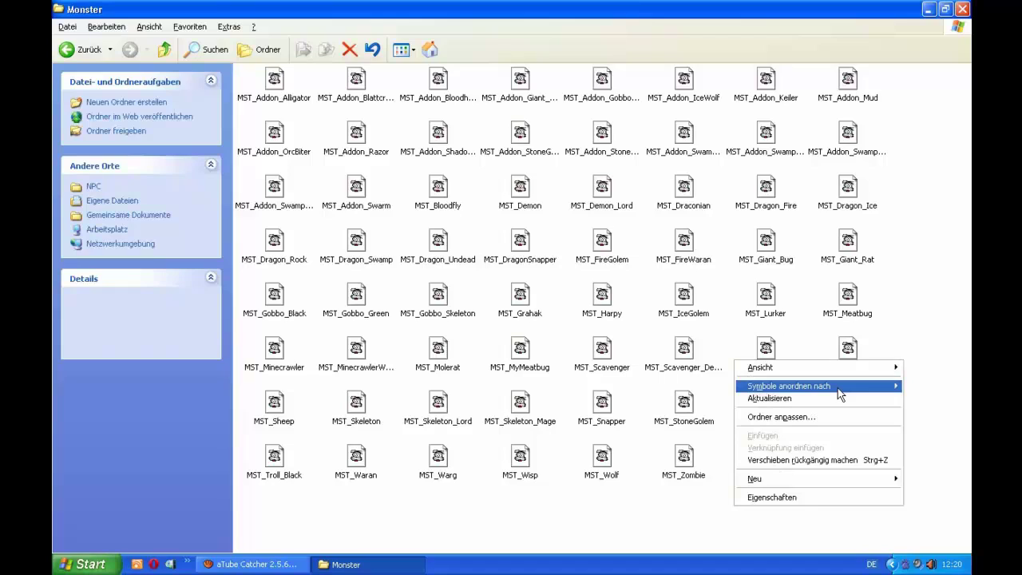
mouse_move(840, 395)
left_click(722, 466)
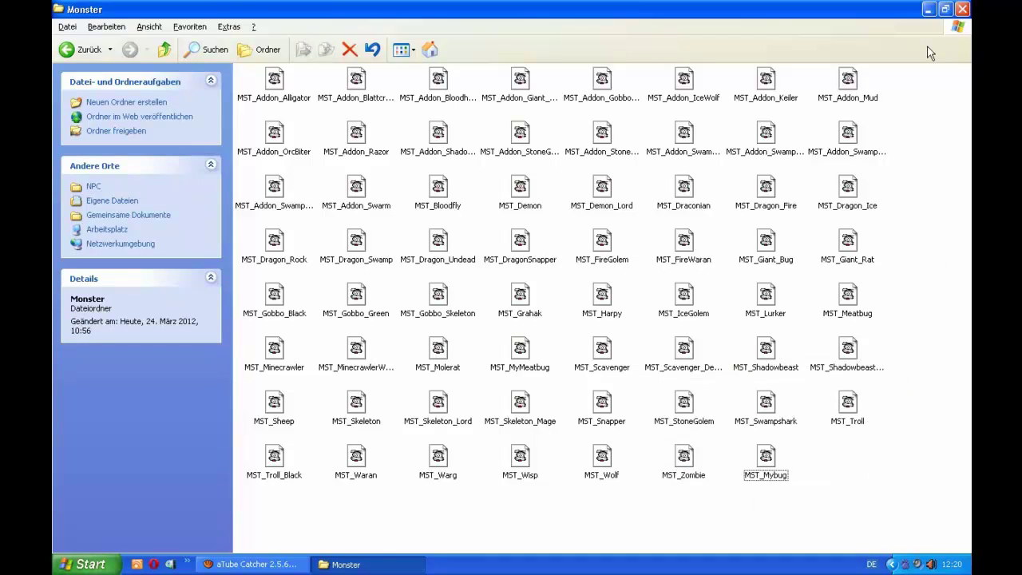
left_click(927, 9)
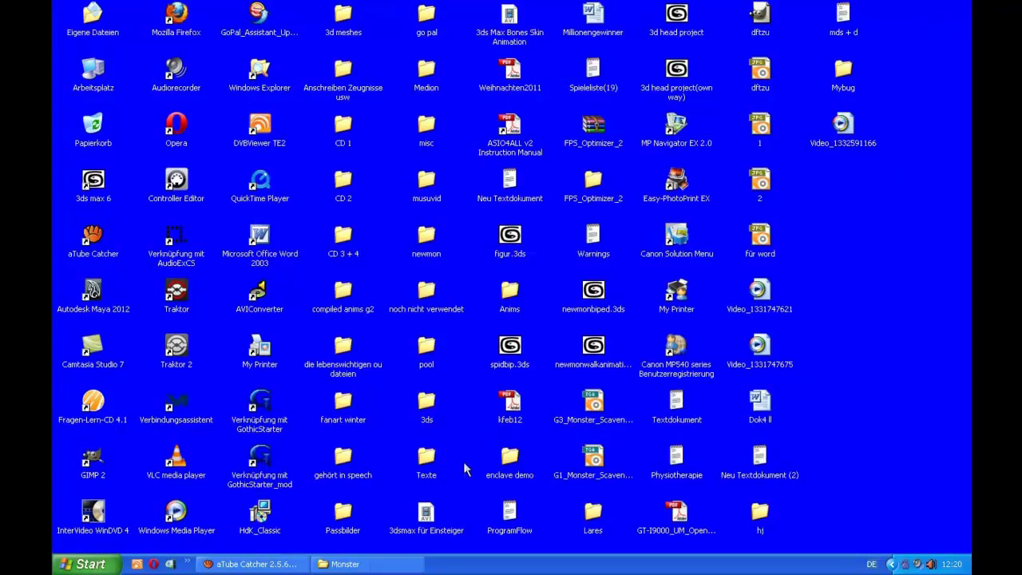
right_click(387, 569)
left_click(399, 559)
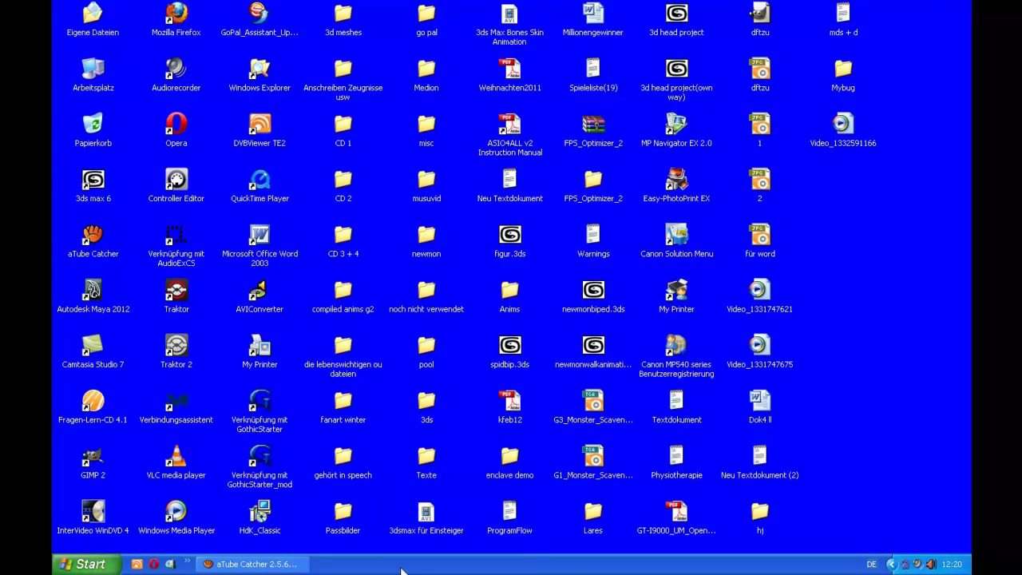
Launch GothicStarter_mod from the desktop and start the game with TU.ini selected and Skripte parsen enabled
left_click(263, 463)
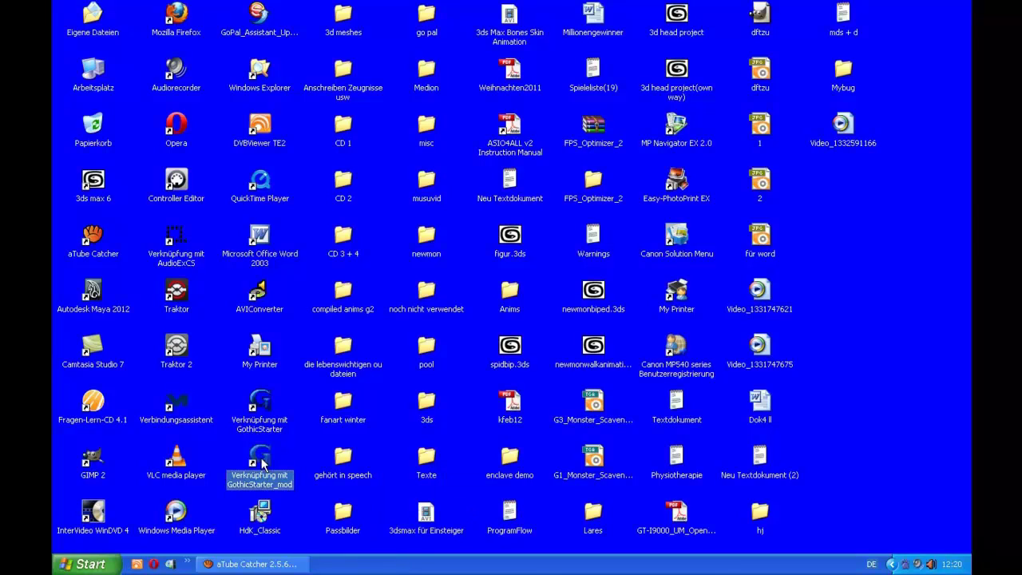
double_click(263, 464)
left_click(585, 232)
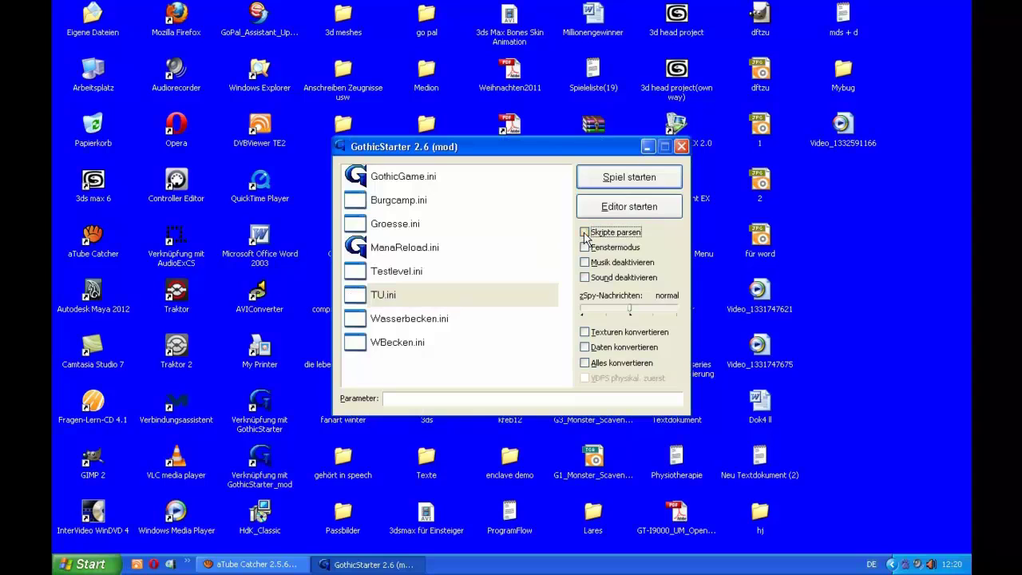
left_click(433, 297)
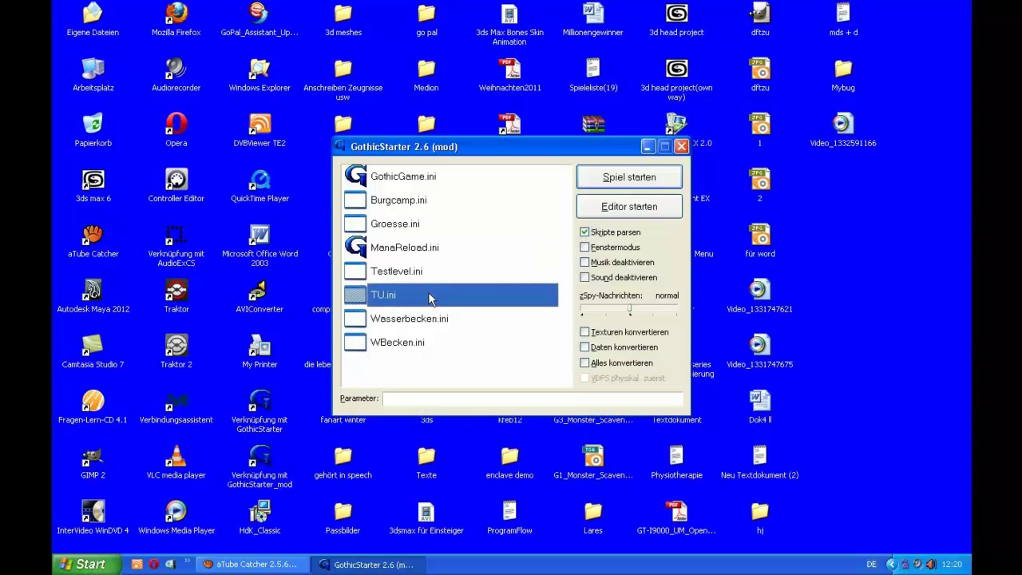
left_click(620, 177)
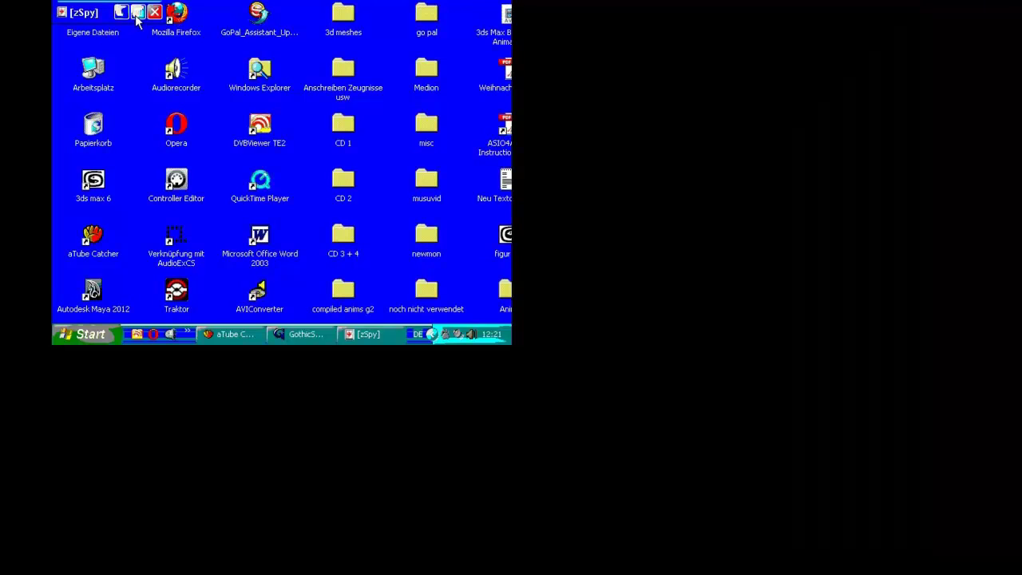
left_click(136, 14)
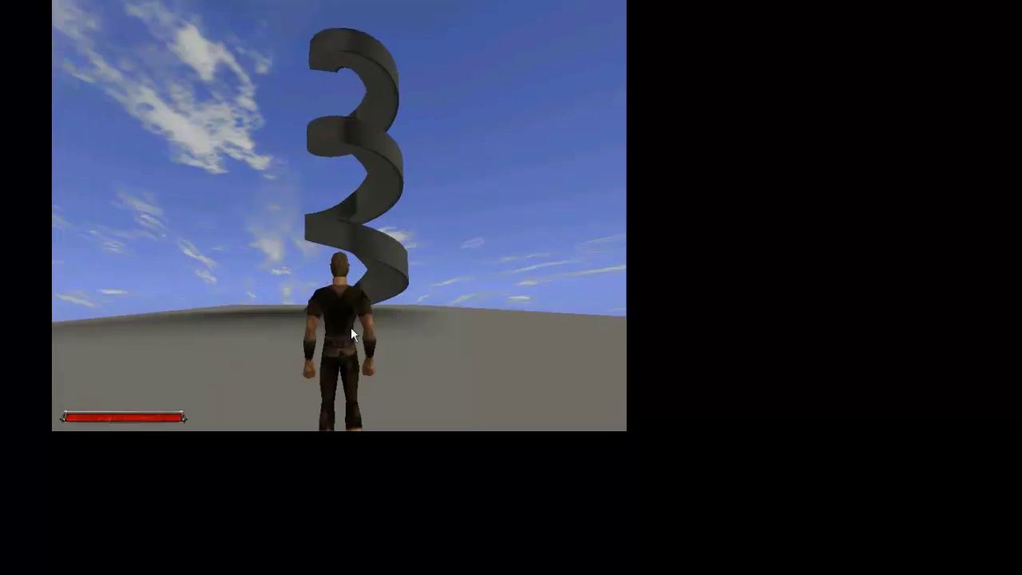
Bring up the character sheet in-game, close it, and spawn the Mybug creature beside the hero with the console's insert command
key("Up")
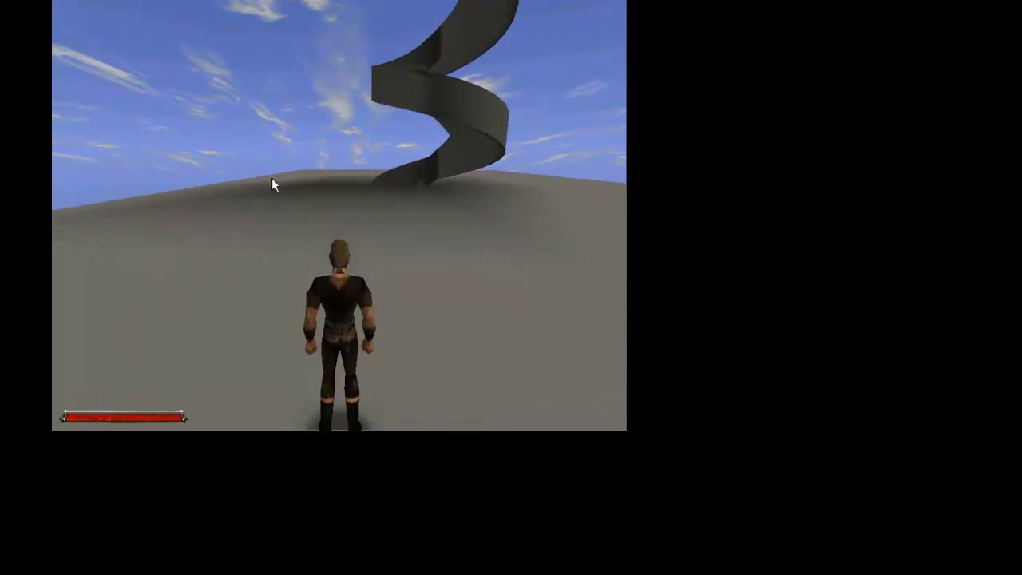
key("c")
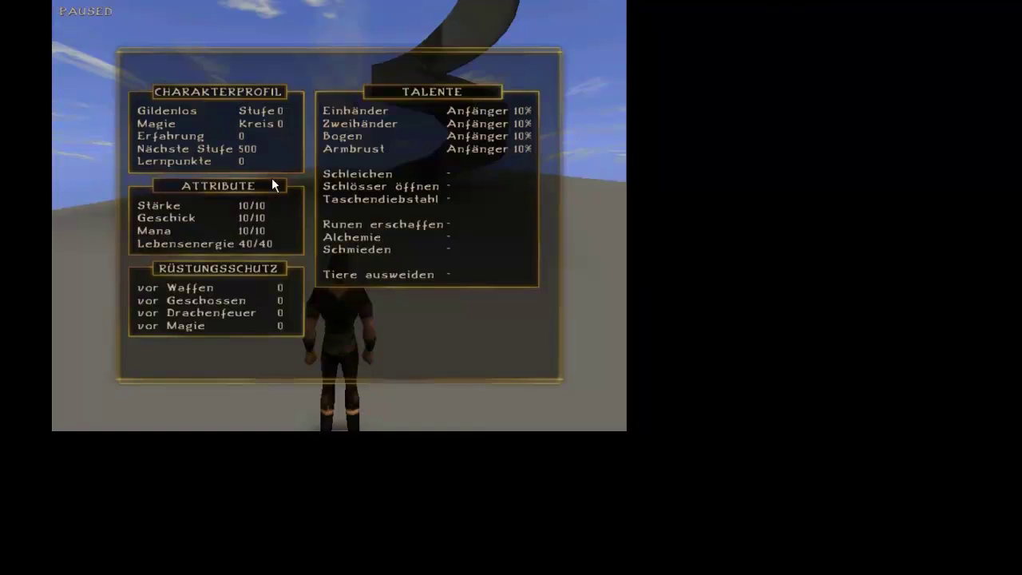
key("c")
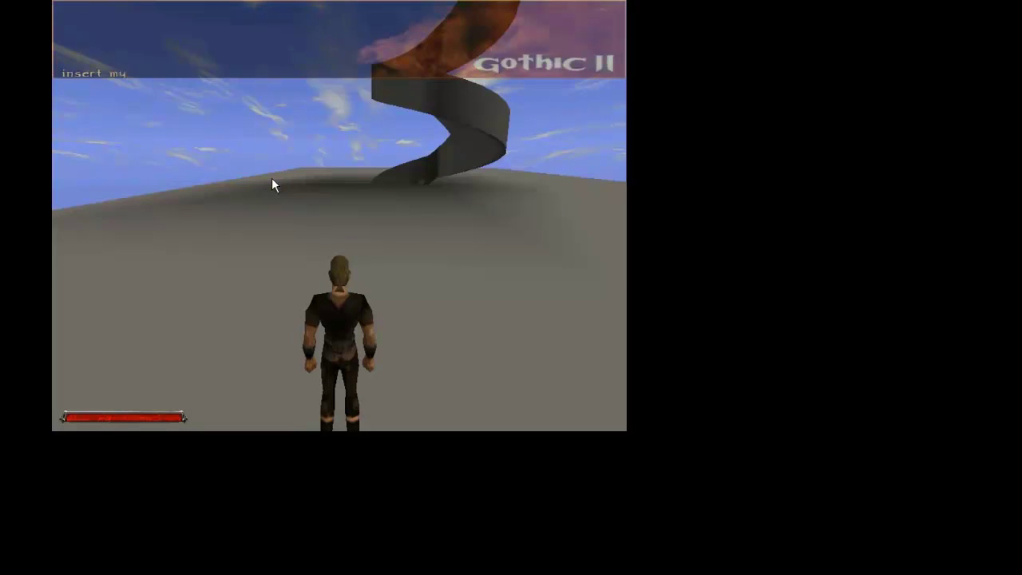
key("Return")
key("F2")
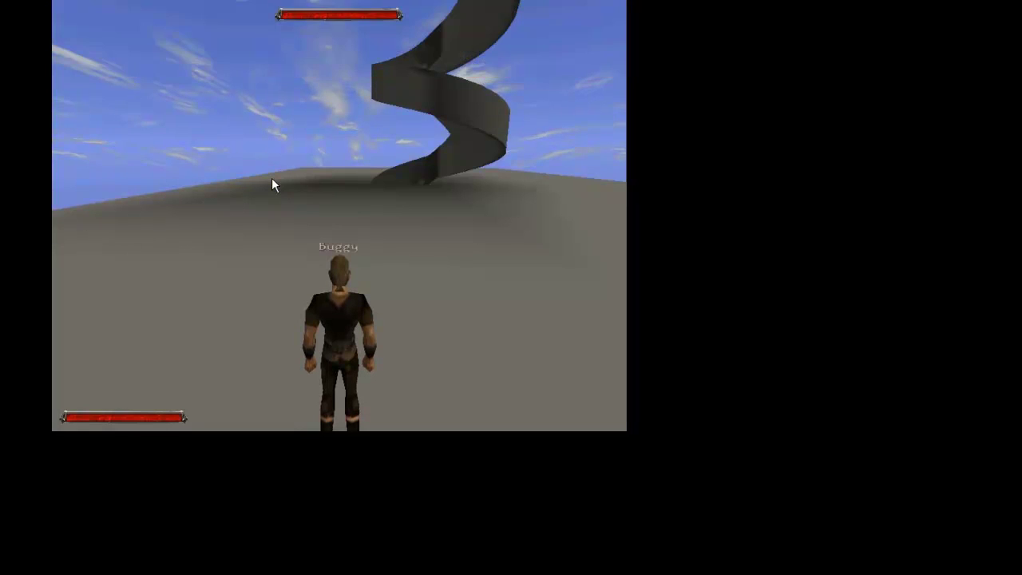
Move the hero around the spawned Mybug creature to examine its model and movement from several sides
key("Left")
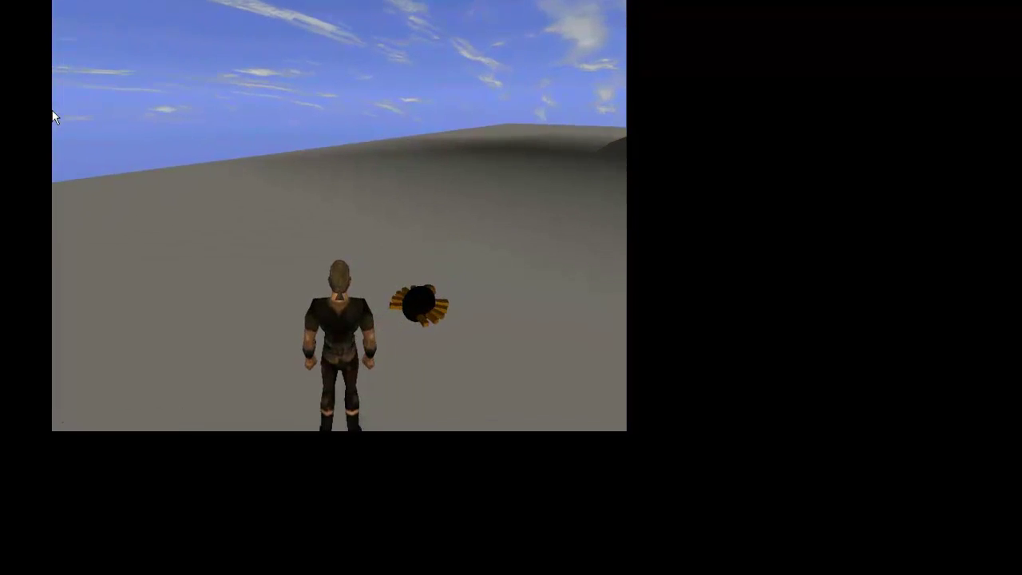
key("Up")
key("Right")
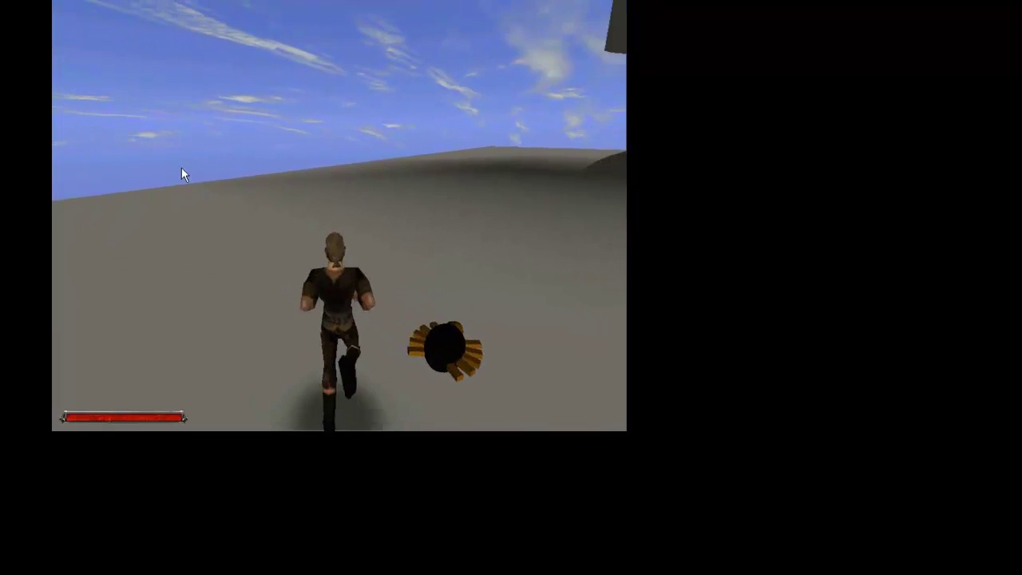
key("Left")
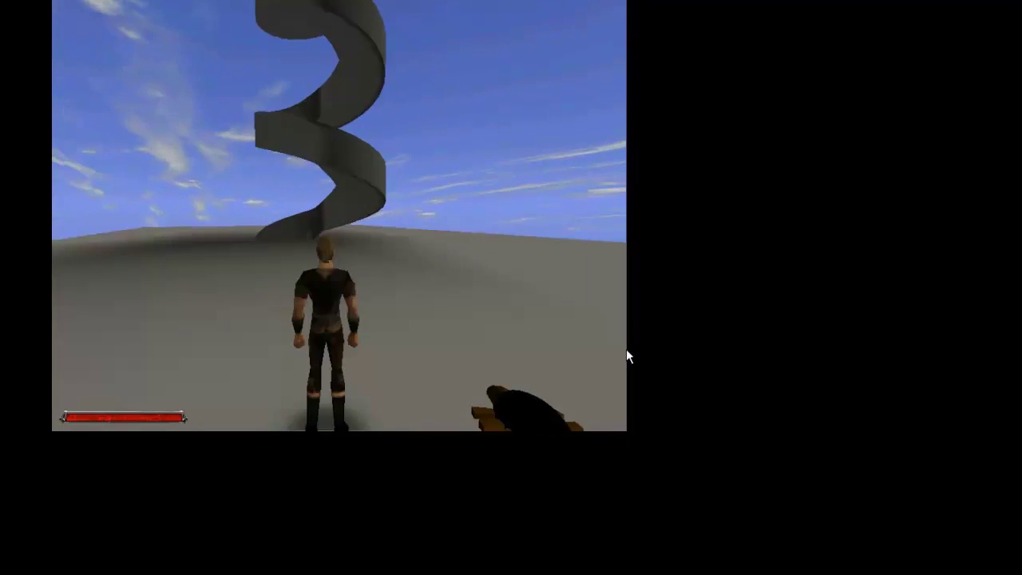
key("Right")
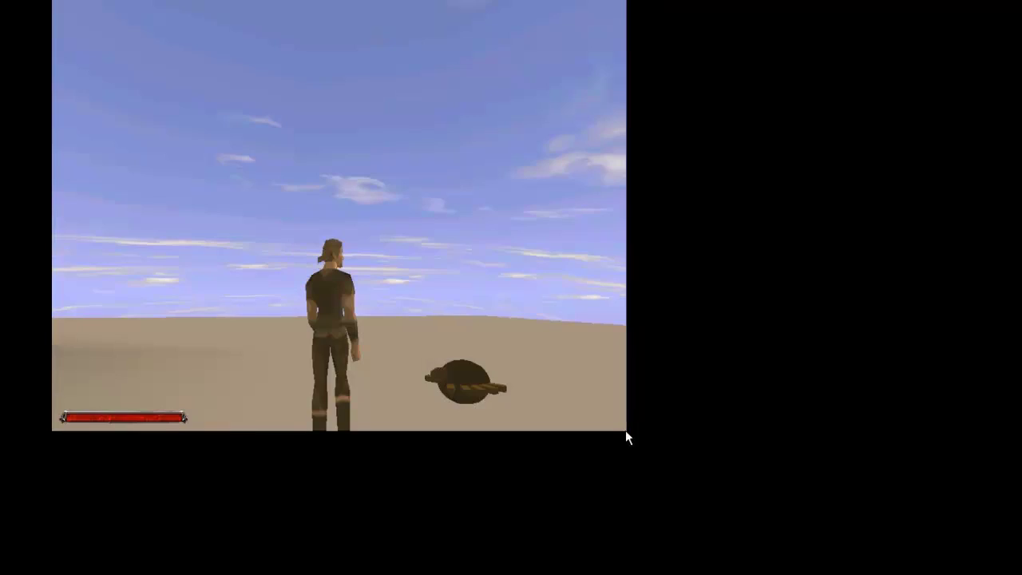
key("Page_Down")
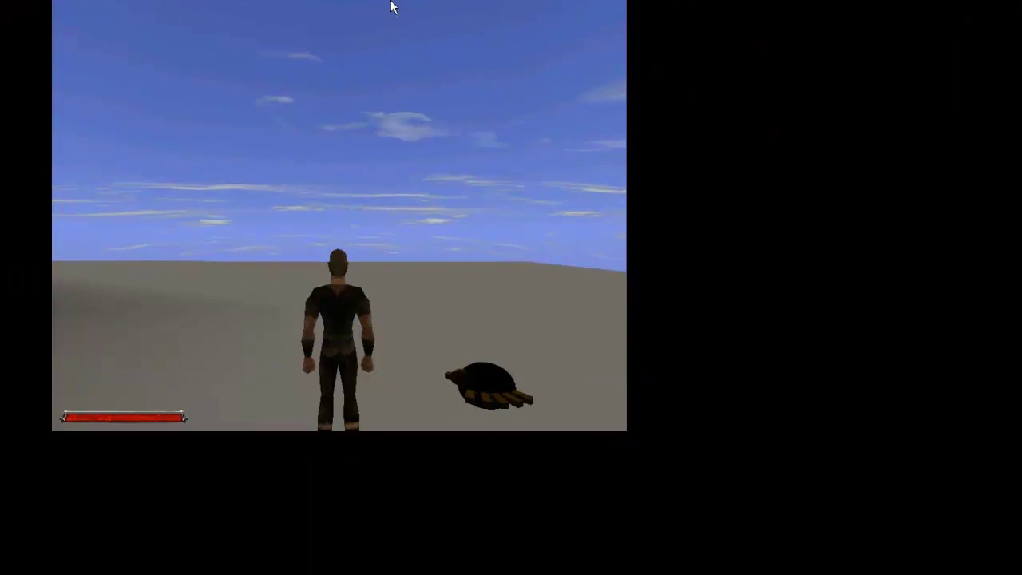
key("Up")
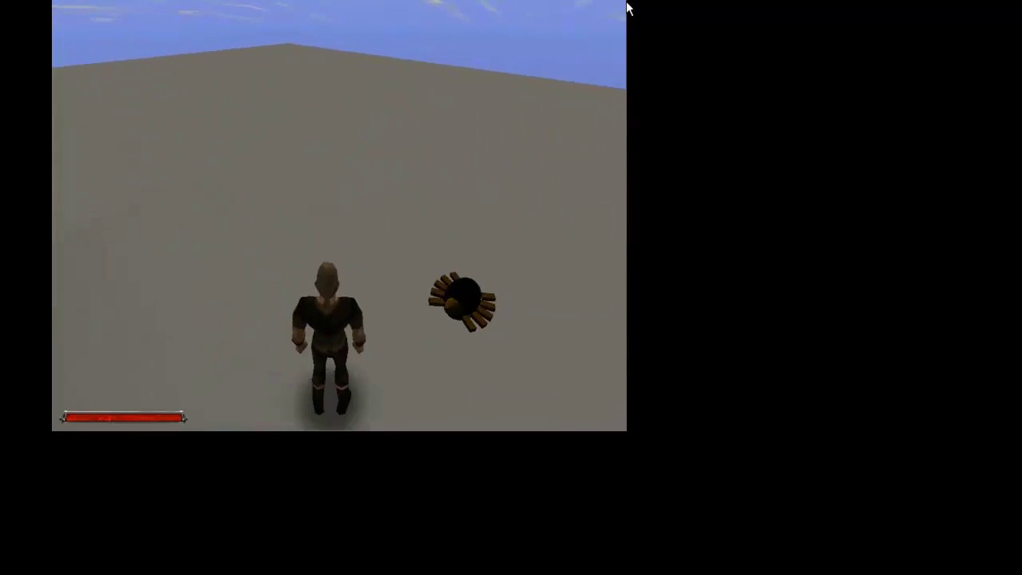
key("Page_Up")
key("Page_Down")
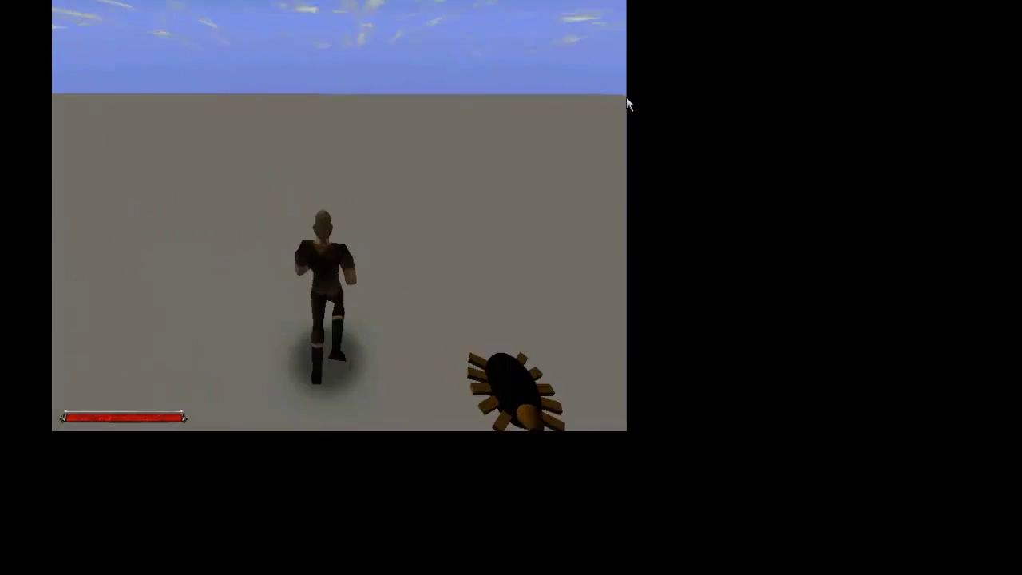